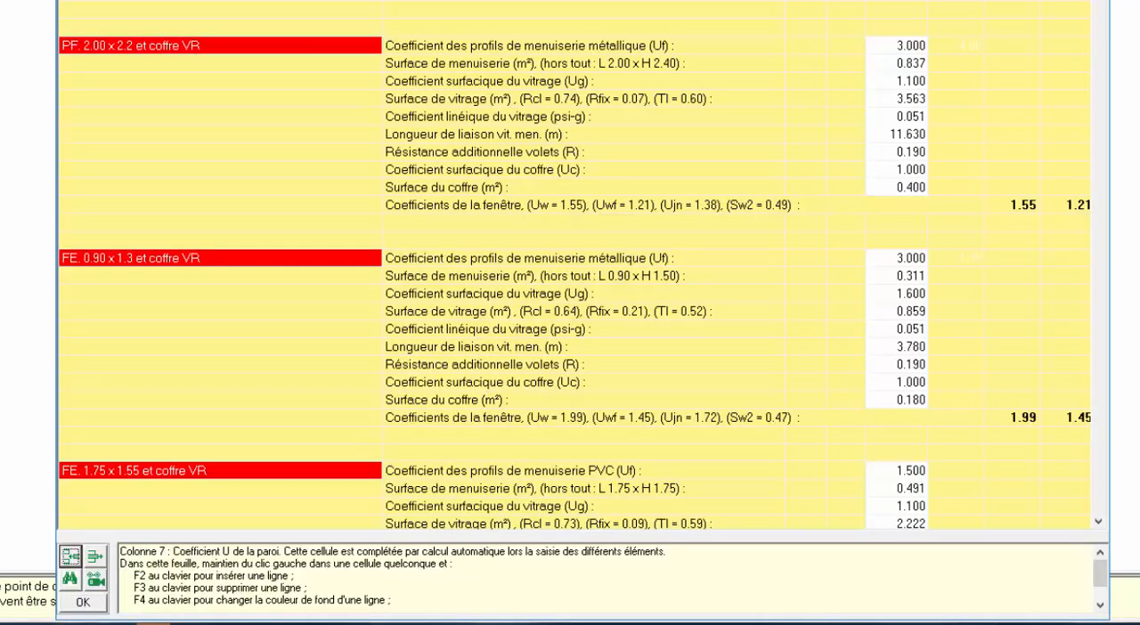
Browse the general wall library and confirm the checked walls, openings, floor and ceiling as the project selection.
{"action": "left_click_drag", "start_coordinate": [1093, 167], "coordinate": [1093, 57]}
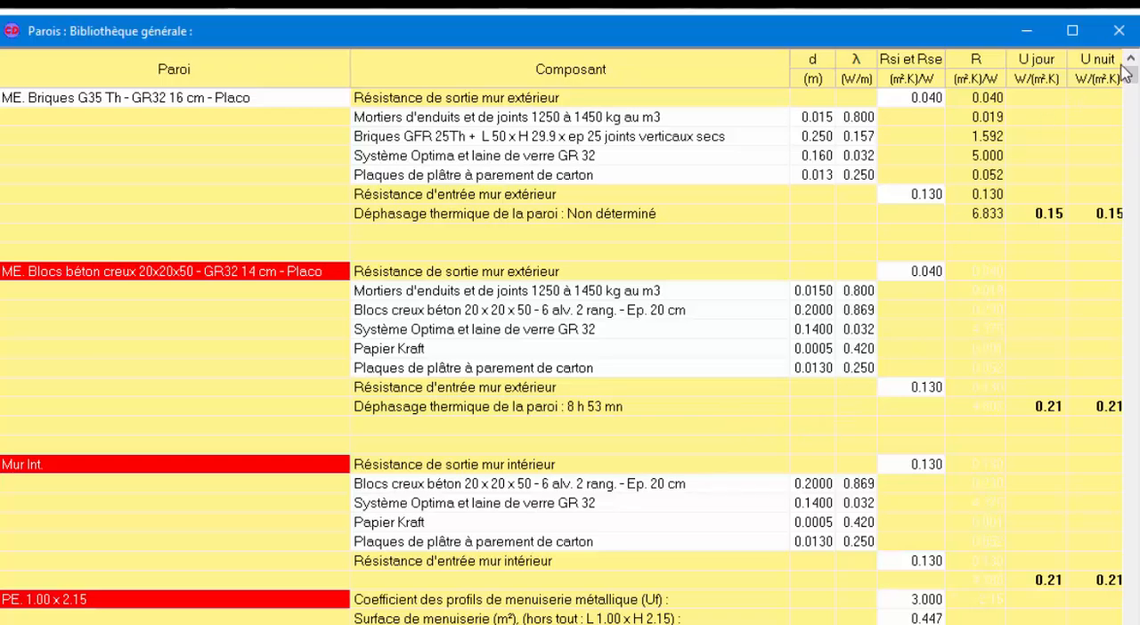
{"action": "left_click_drag", "start_coordinate": [1134, 78], "coordinate": [1136, 31]}
{"action": "key", "text": "ctrl+f"}
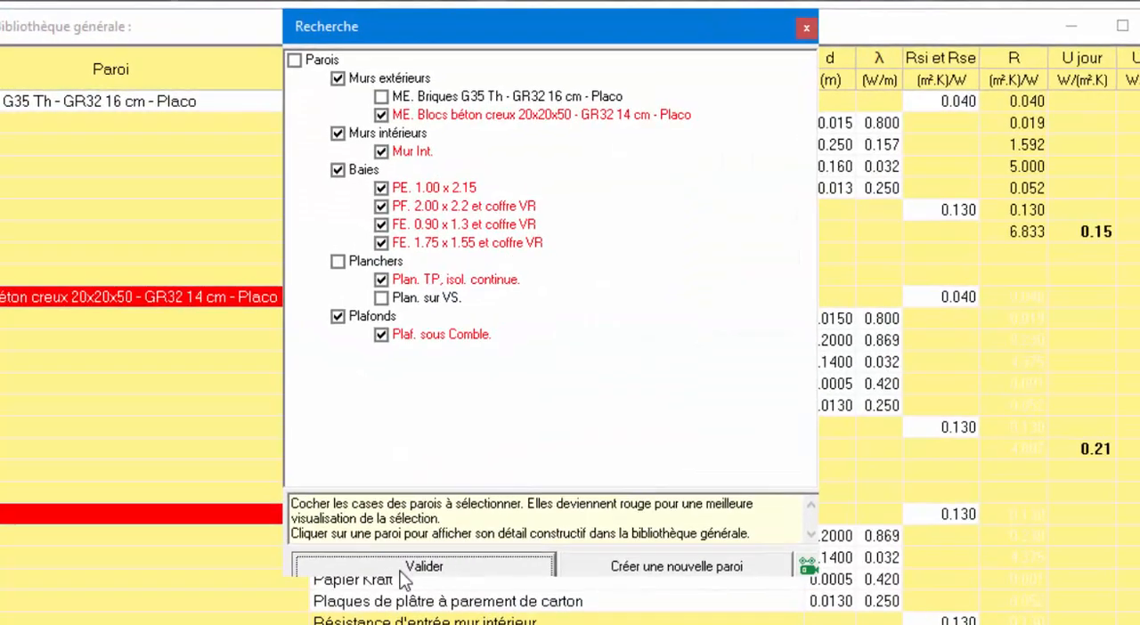
{"action": "left_click", "coordinate": [403, 568]}
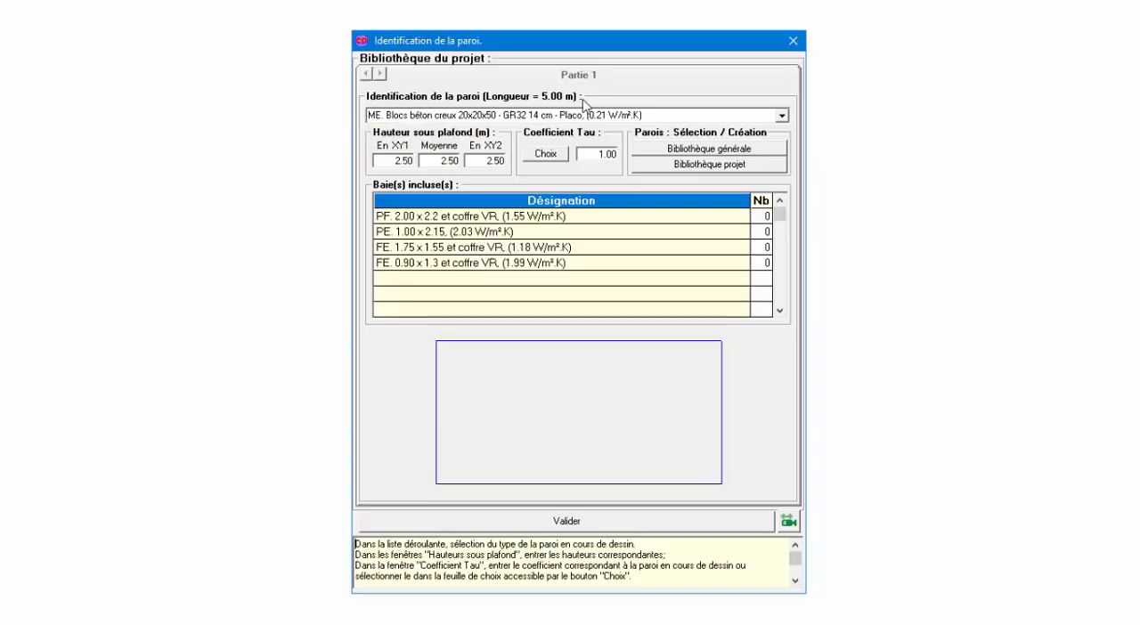
Assign the wall type ME. Blocs béton creux 20x20x50 - GR32 14 cm - Placo, with a Tau coefficient of 1.00 for direct exterior exposure.
{"action": "left_click", "coordinate": [782, 117]}
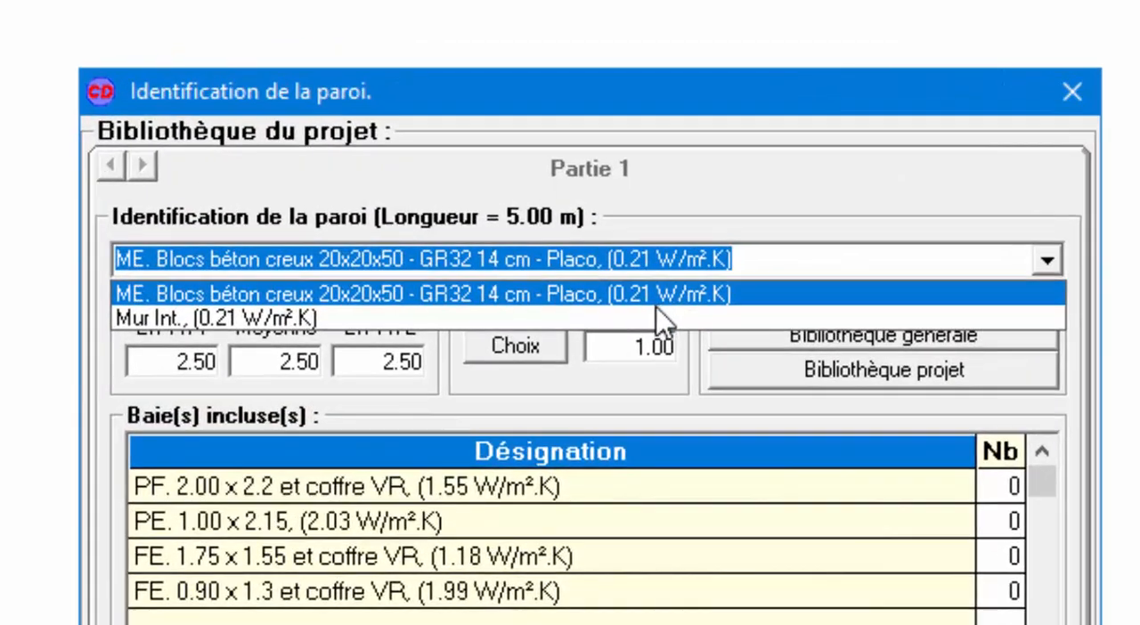
{"action": "left_click", "coordinate": [468, 296]}
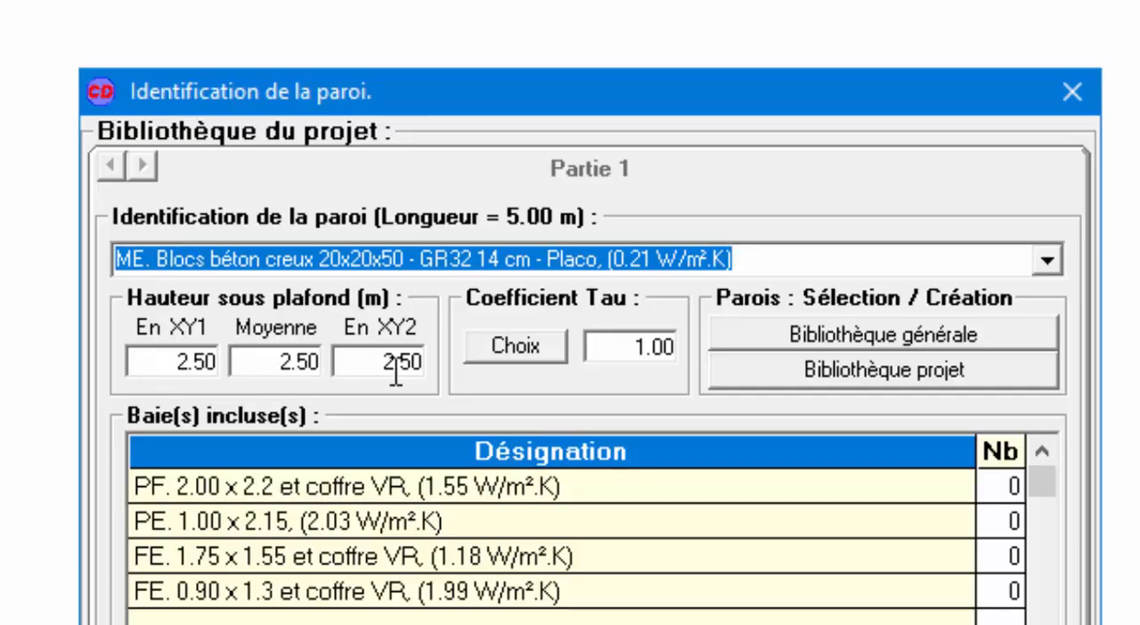
{"action": "left_click", "coordinate": [524, 347]}
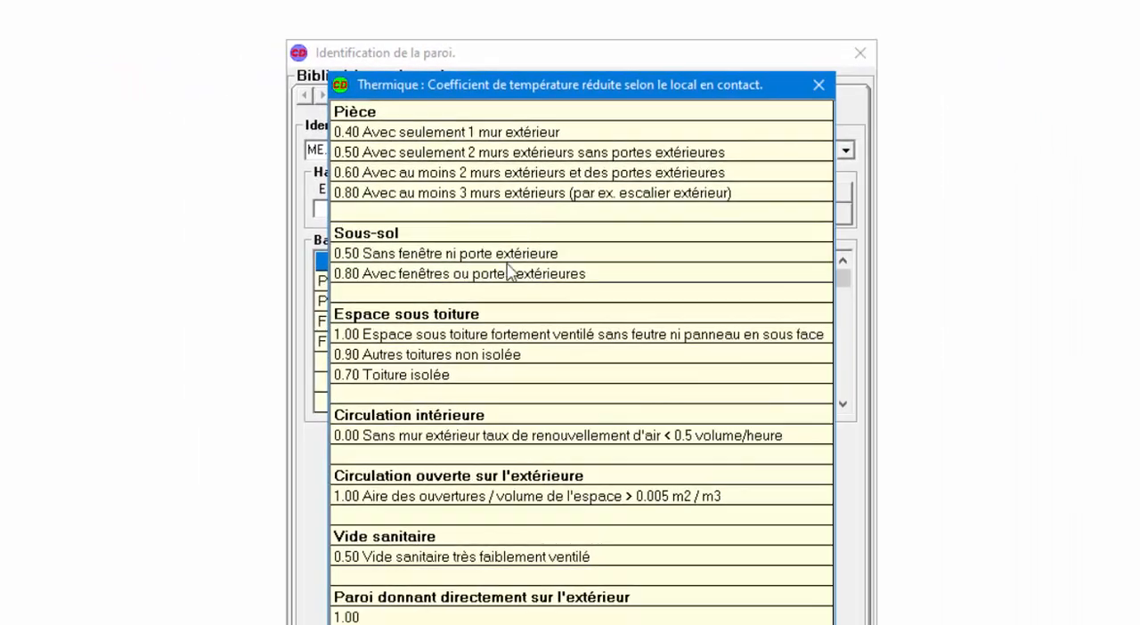
{"action": "left_click", "coordinate": [381, 617]}
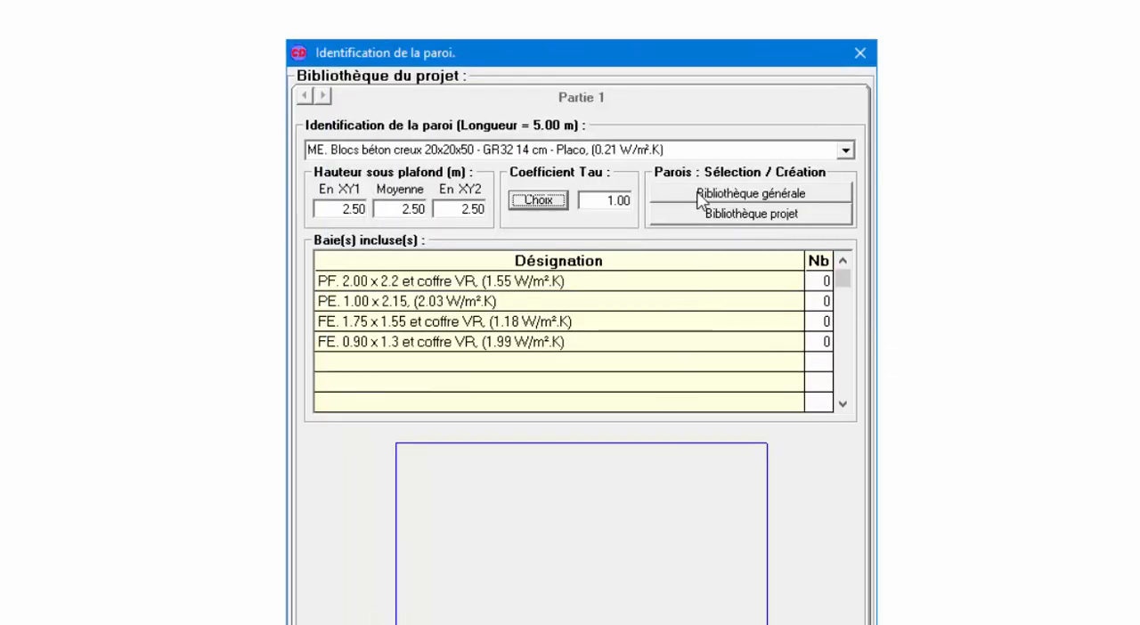
Include one PE. 1.00 x 2.15 door and one FE. 0.90 x 1.3 window in the 5 m wall and validate it.
{"action": "left_click", "coordinate": [817, 303]}
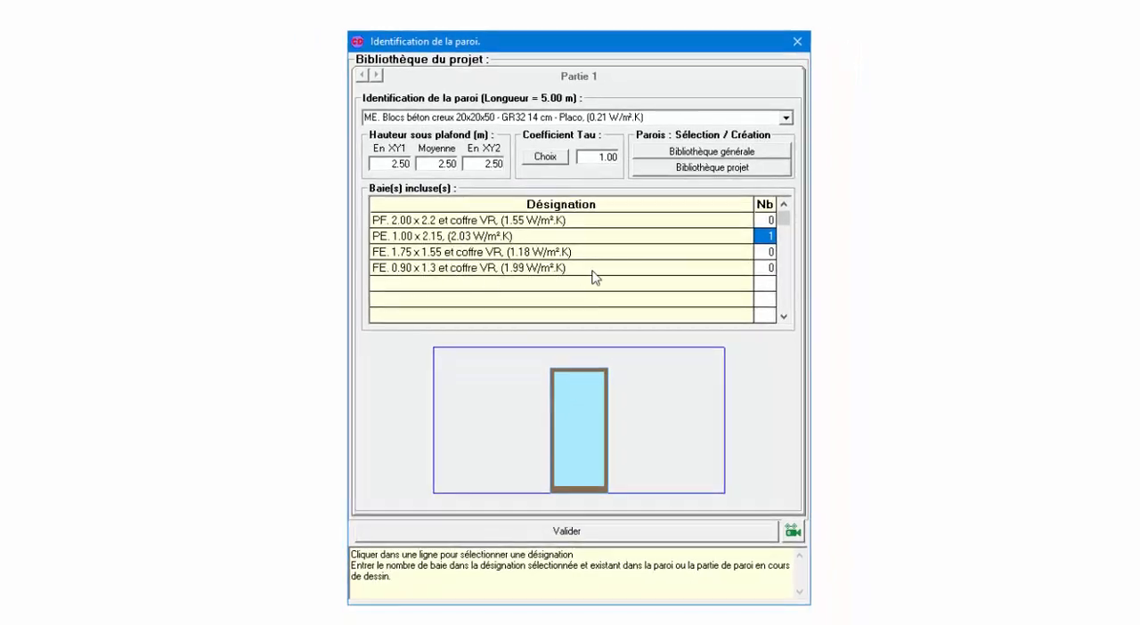
{"action": "left_click", "coordinate": [768, 269]}
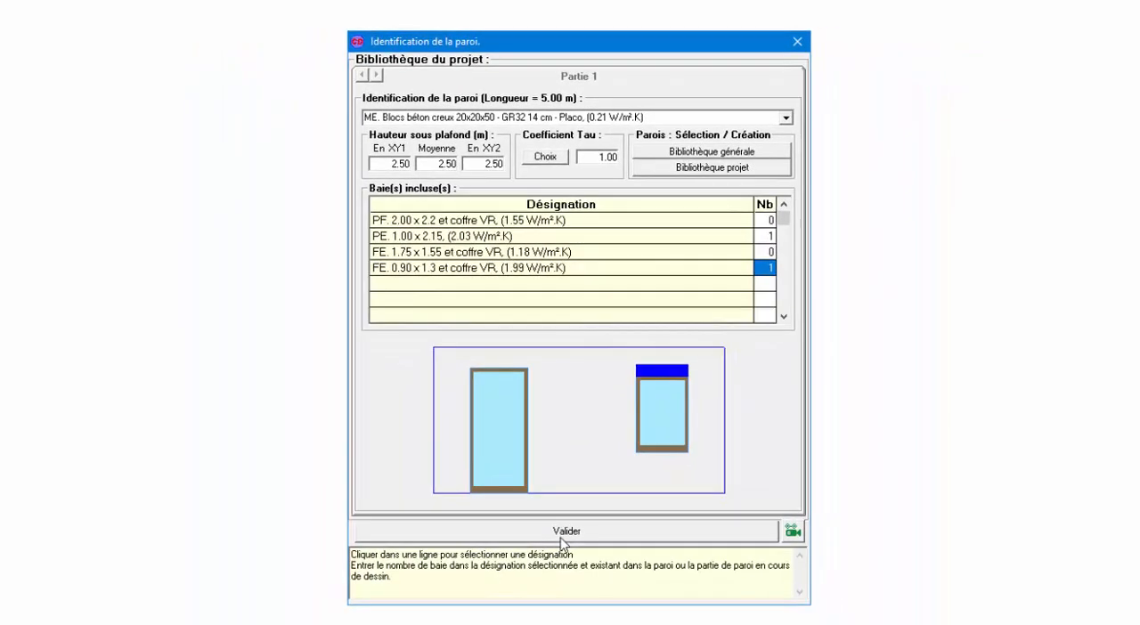
{"action": "left_click", "coordinate": [561, 534]}
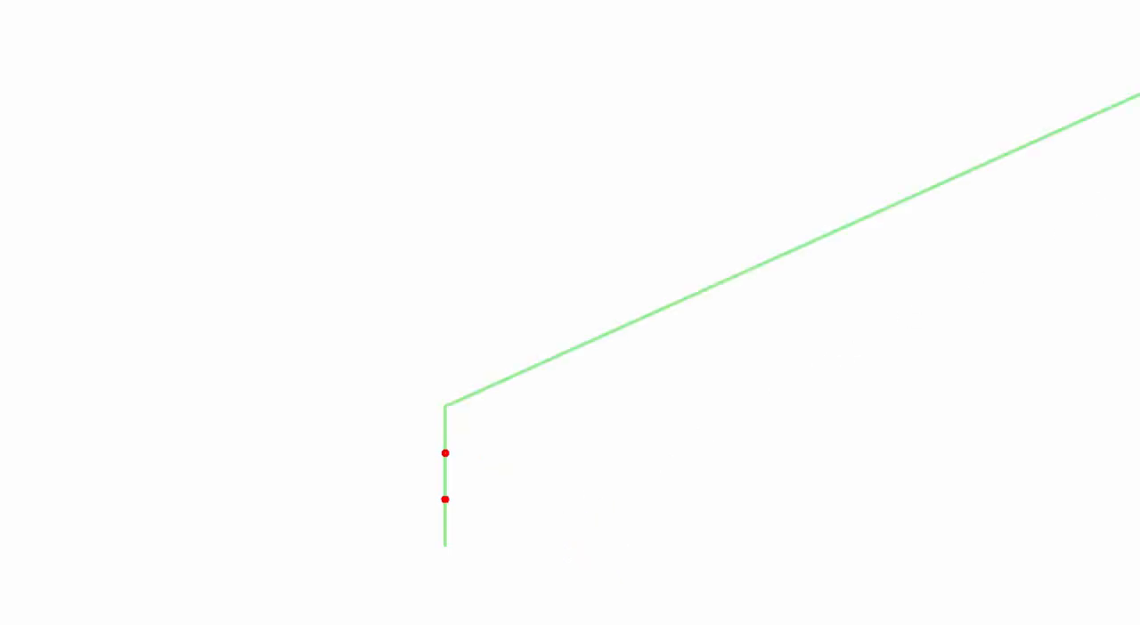
Draw a 4 m horizontal wall from the upper end of the first wall and validate it without openings.
{"action": "scroll", "coordinate": [448, 463], "scroll_direction": "up", "scroll_amount": 1}
{"action": "scroll", "coordinate": [519, 299], "scroll_direction": "up", "scroll_amount": 1}
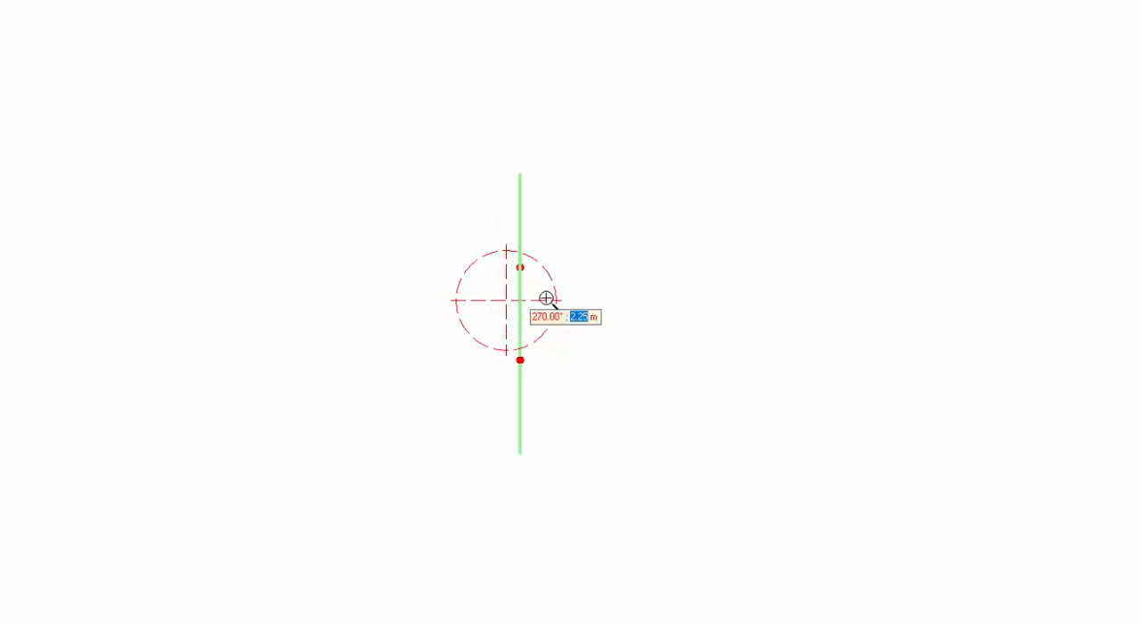
{"action": "key", "text": "Return"}
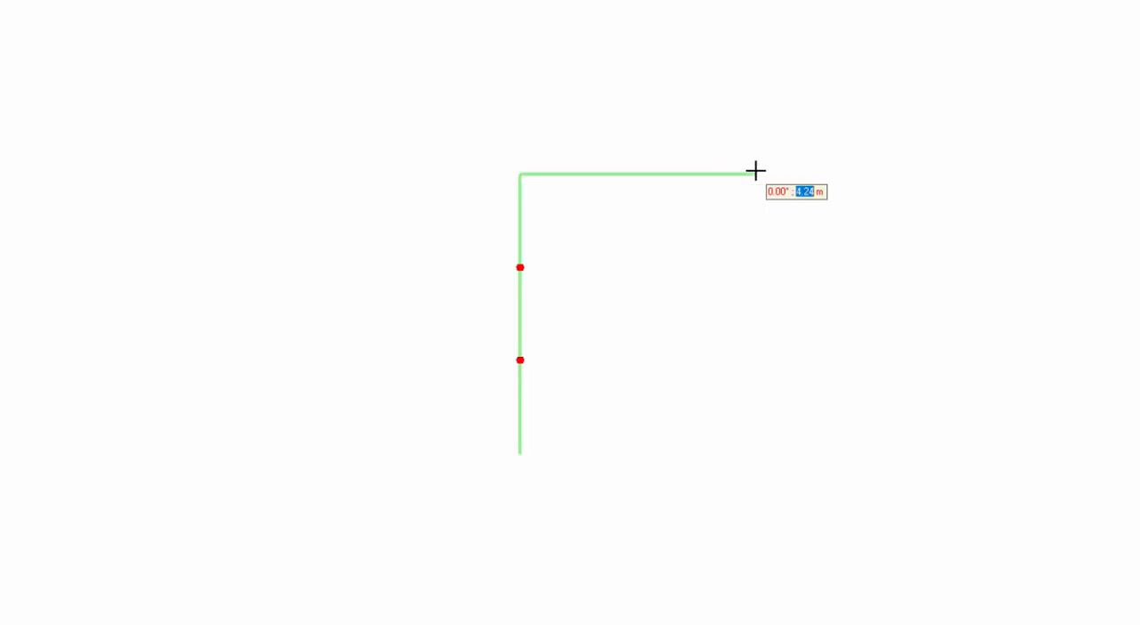
{"action": "type", "text": "4"}
{"action": "key", "text": "Return"}
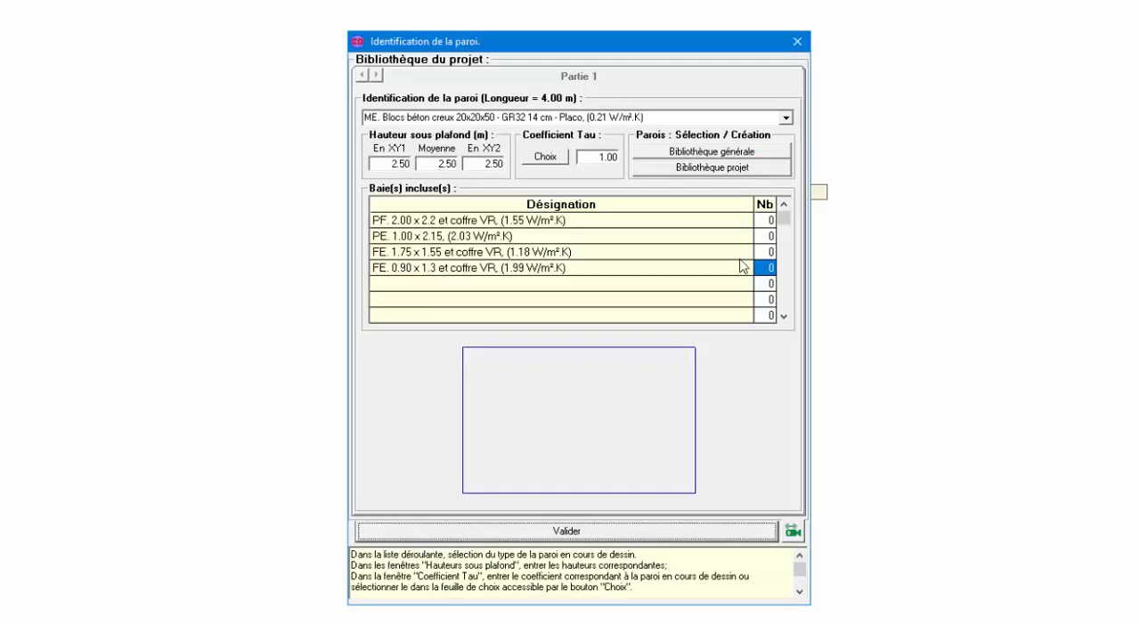
{"action": "left_click", "coordinate": [738, 536]}
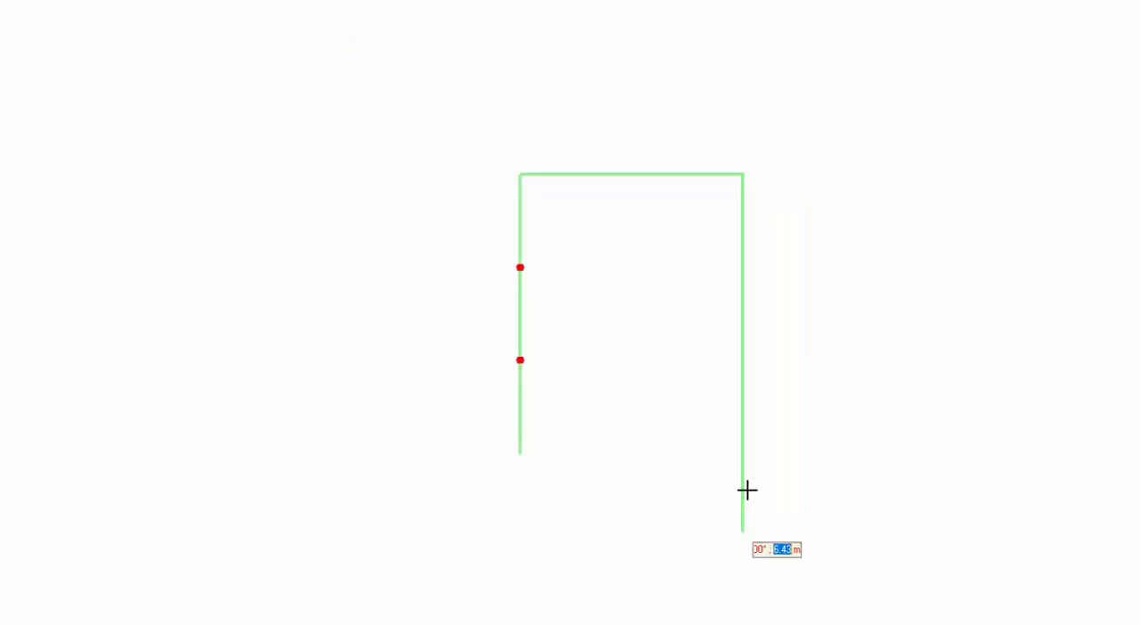
Draw a 5 m vertical wall with one FE. 0.90 x 1.3 window, and close the room with a 4 m wall without openings.
{"action": "key", "text": "Return"}
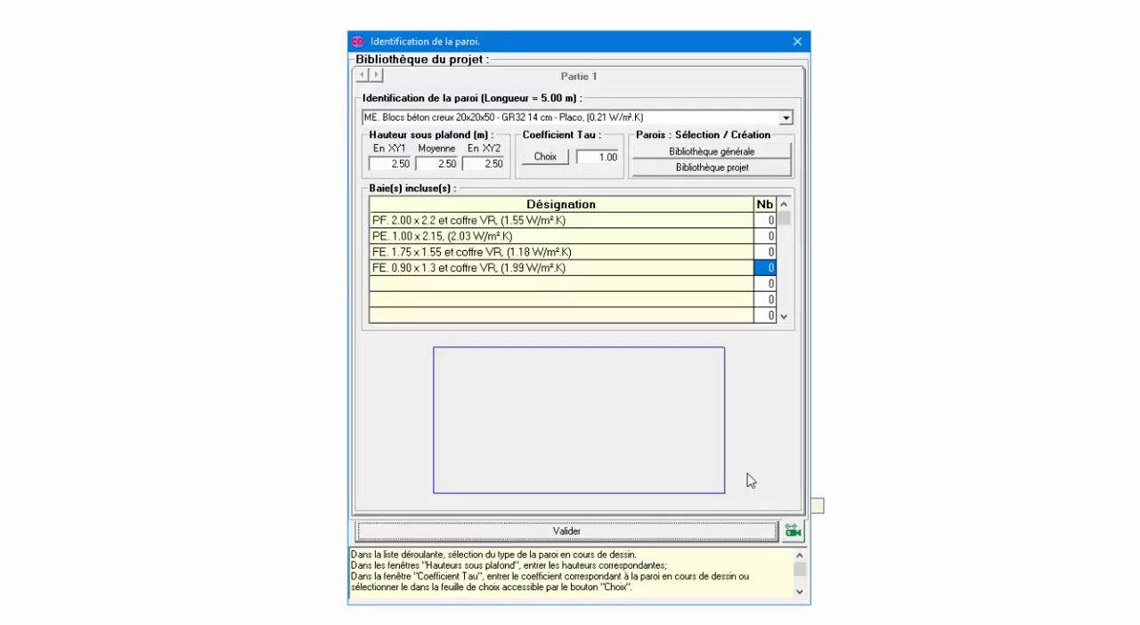
{"action": "left_click", "coordinate": [766, 270]}
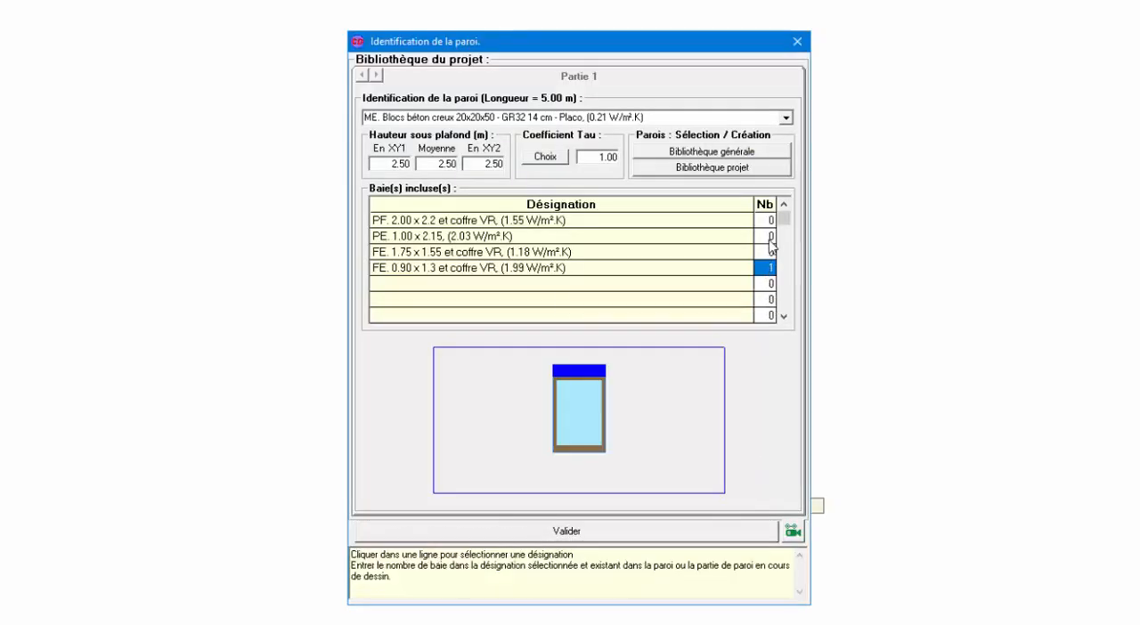
{"action": "left_click", "coordinate": [621, 535]}
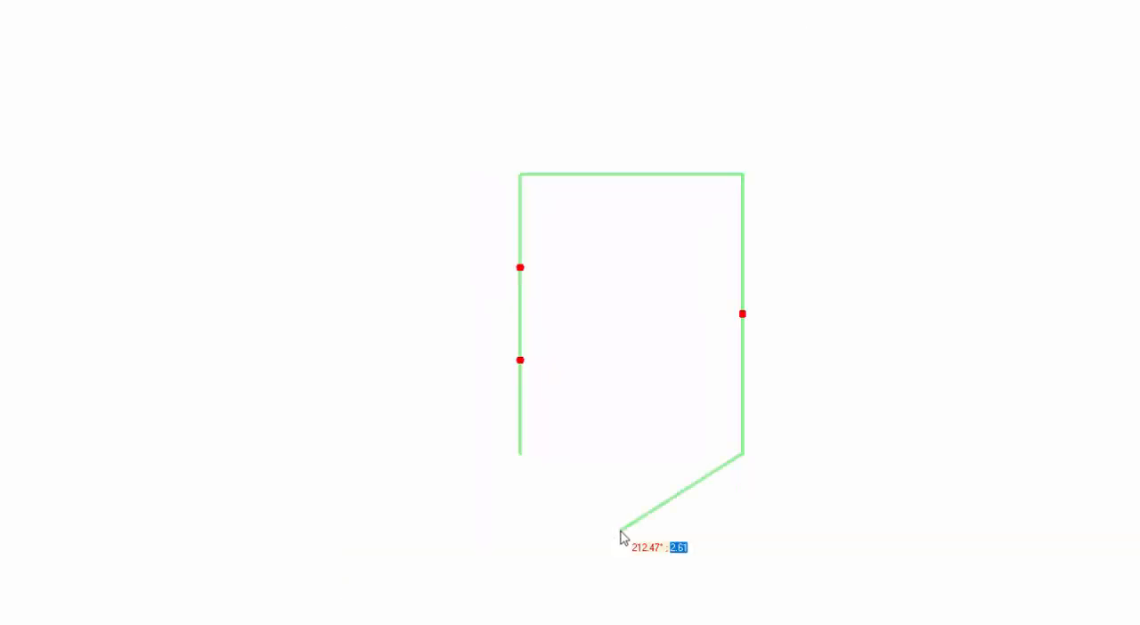
{"action": "key", "text": "Return"}
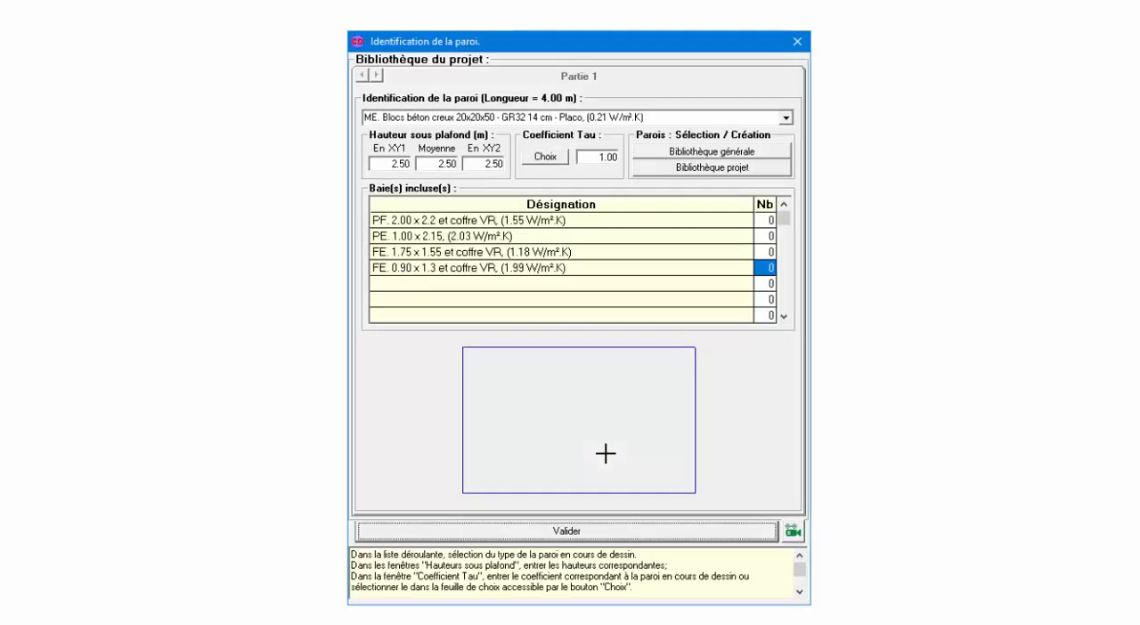
{"action": "key", "text": "Return"}
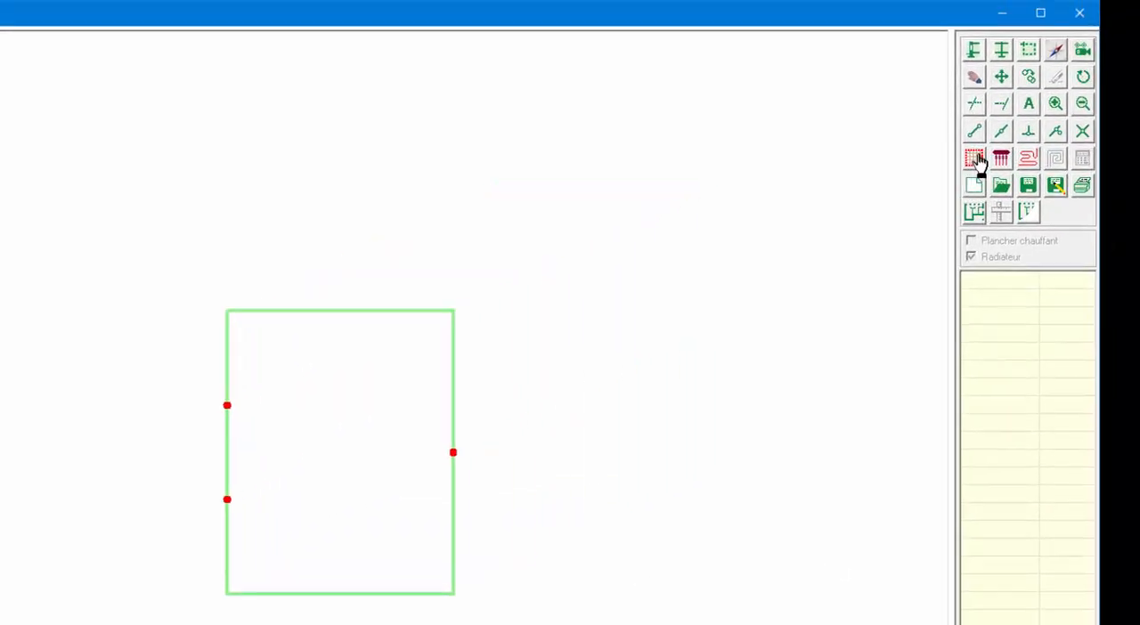
Define the room surface by tracing its outline through the four wall corners.
{"action": "left_click", "coordinate": [975, 159]}
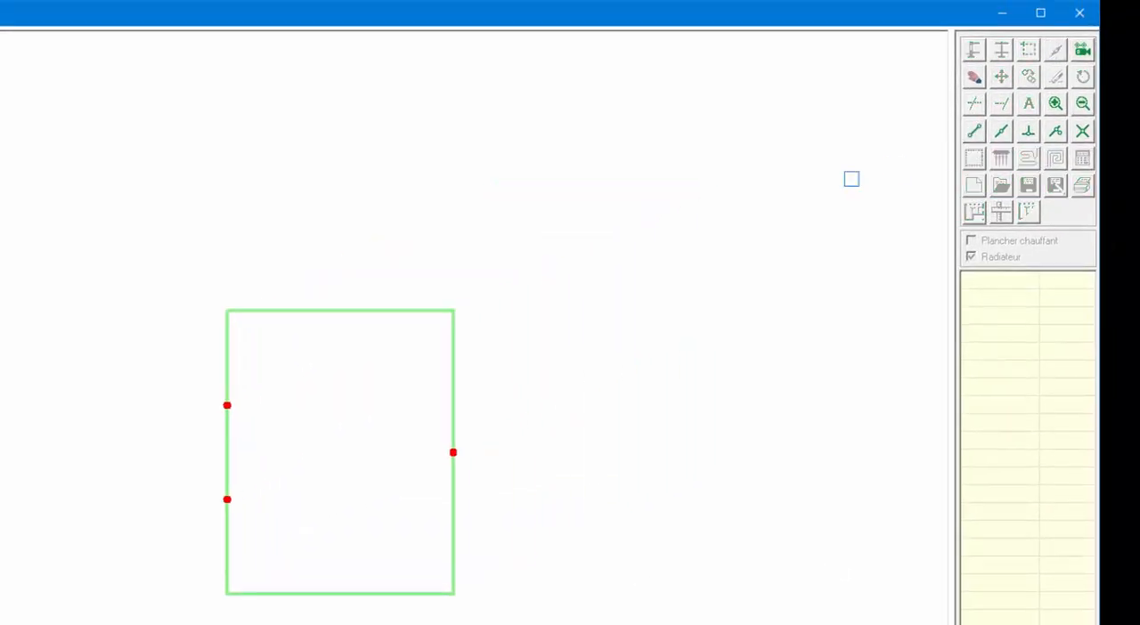
{"action": "left_click", "coordinate": [227, 310]}
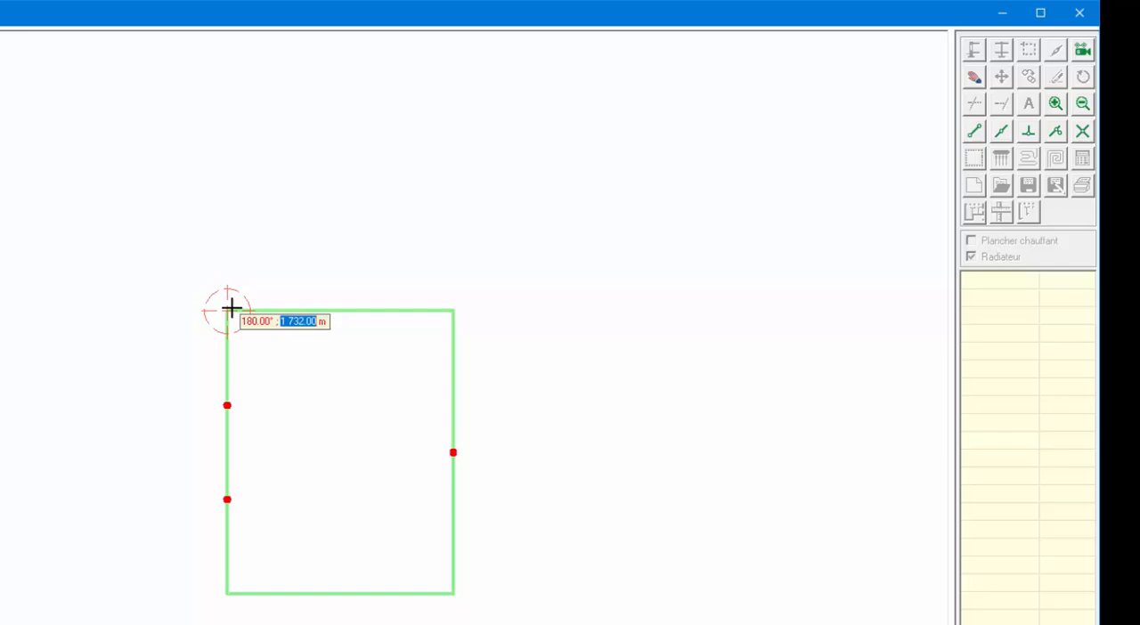
{"action": "left_click", "coordinate": [453, 311]}
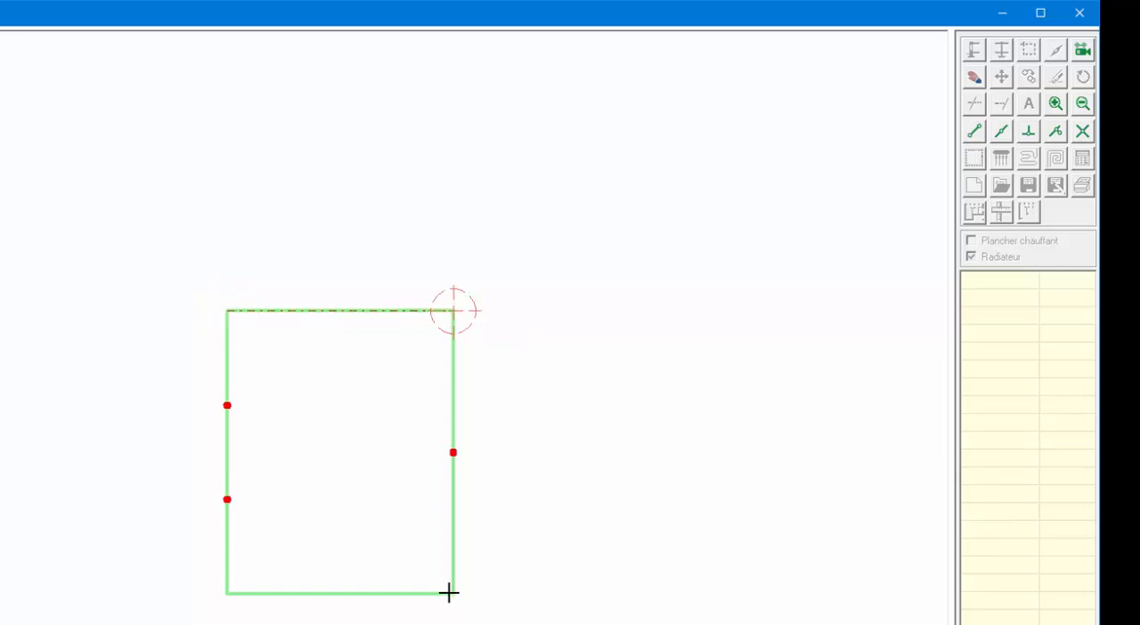
{"action": "left_click", "coordinate": [229, 591]}
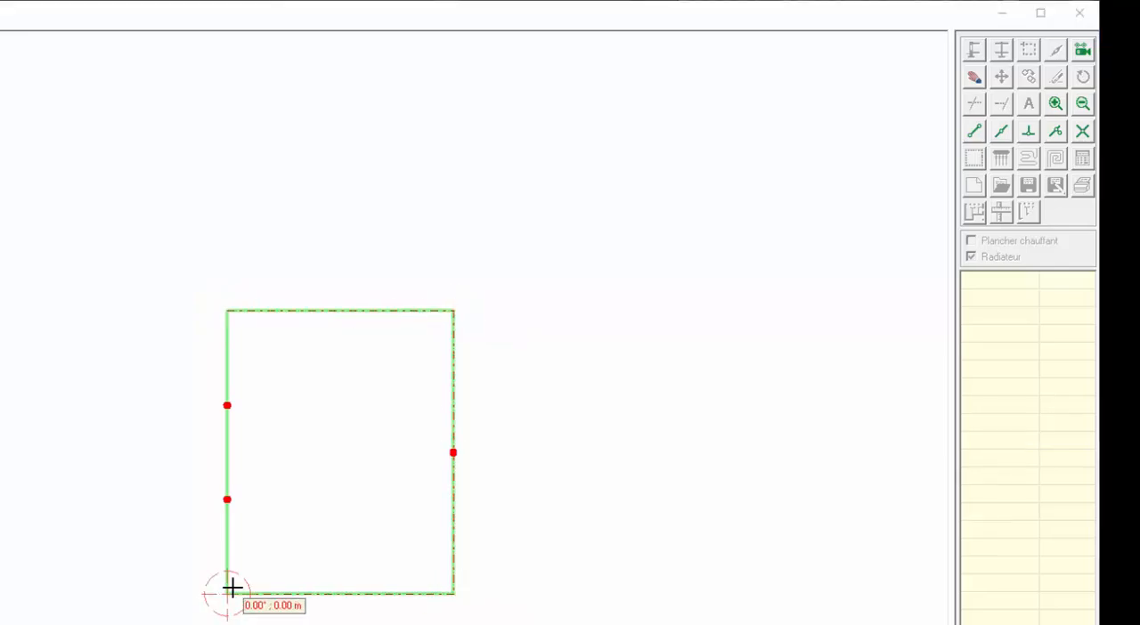
{"action": "left_click", "coordinate": [232, 588]}
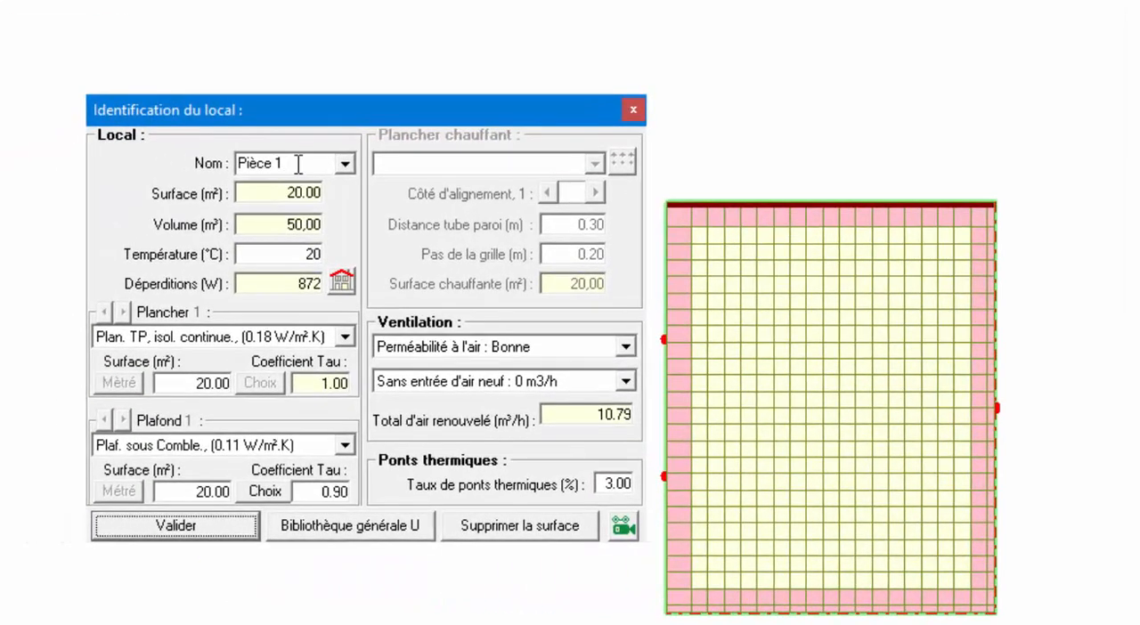
Name the room Chambre 1 and set its heating temperature to 20 °C.
{"action": "left_click", "coordinate": [346, 163]}
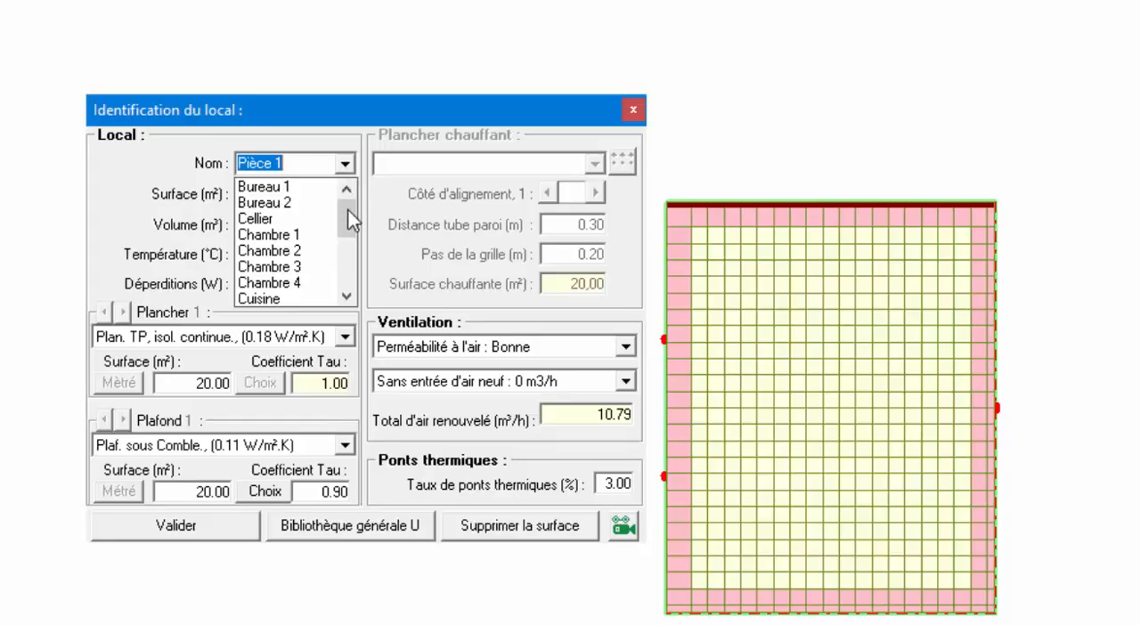
{"action": "mouse_move", "coordinate": [352, 220]}
{"action": "left_mouse_down"}
{"action": "mouse_move", "coordinate": [348, 267]}
{"action": "mouse_move", "coordinate": [346, 224]}
{"action": "left_mouse_up"}
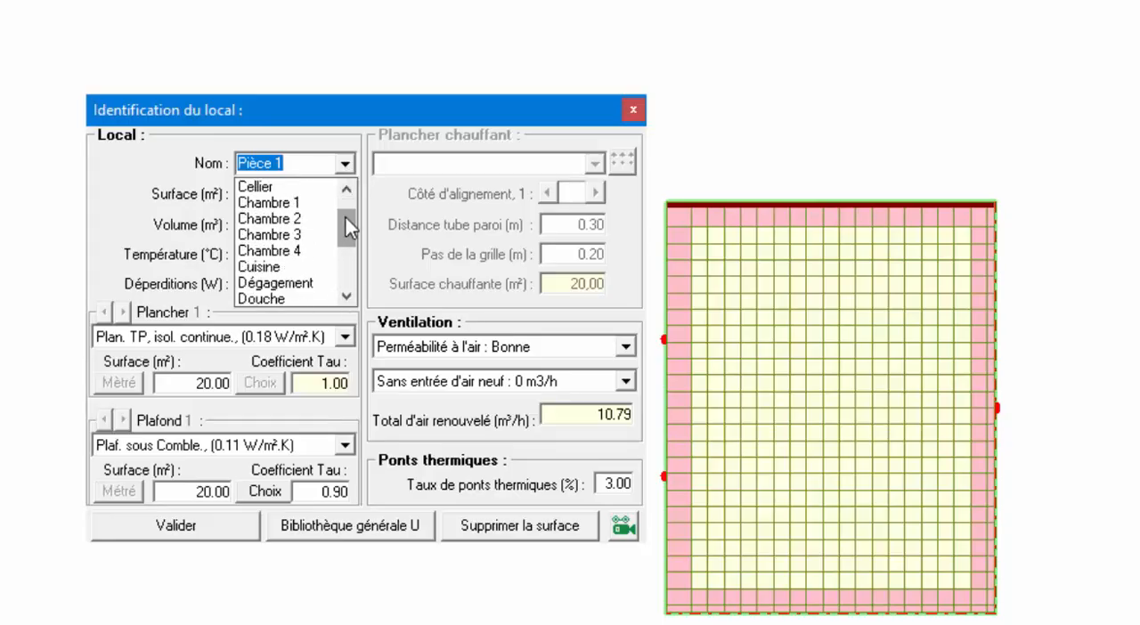
{"action": "left_click", "coordinate": [288, 210]}
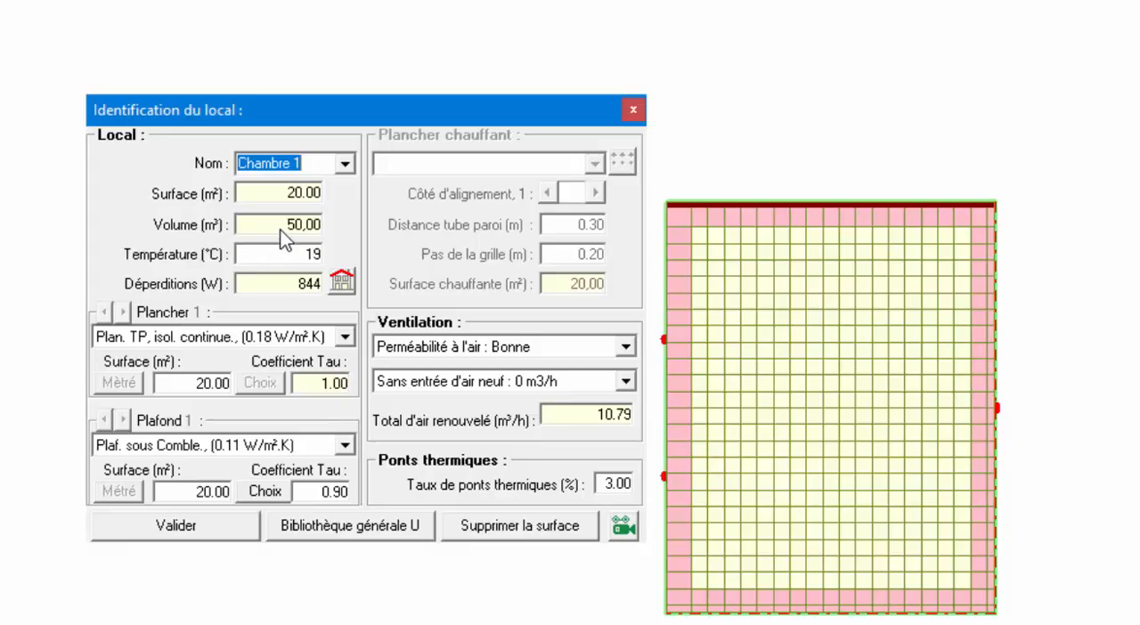
{"action": "left_click_drag", "start_coordinate": [301, 253], "coordinate": [348, 251]}
{"action": "type", "text": "20"}
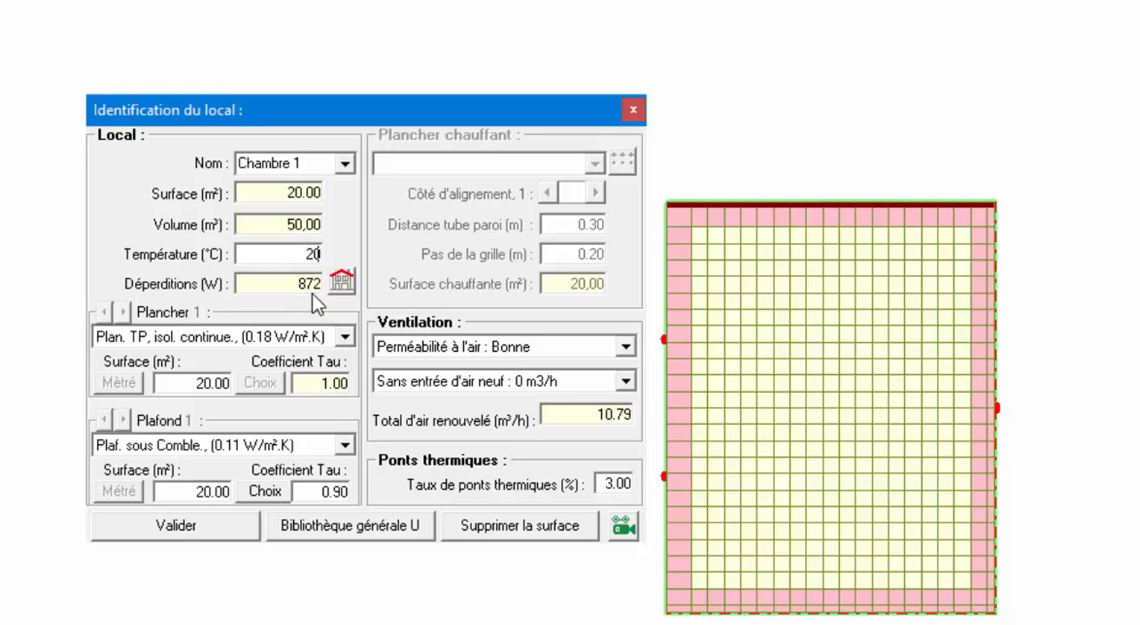
Examine the room's detailed heat-loss breakdown by wall, opening, thermal bridge and ventilation.
{"action": "left_click", "coordinate": [342, 282]}
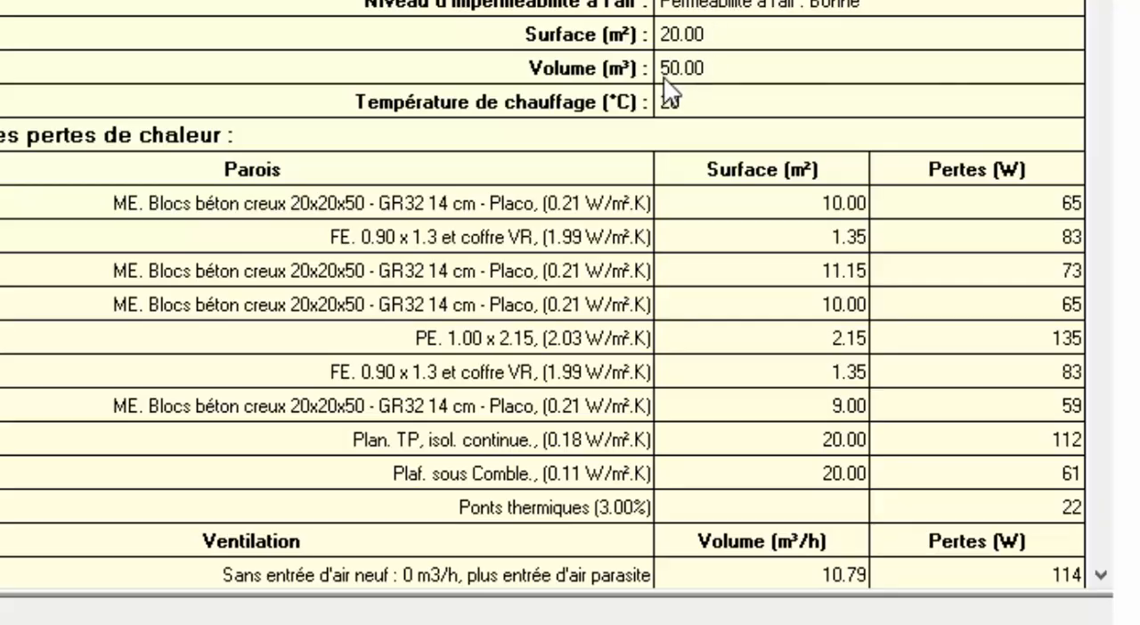
{"action": "left_click", "coordinate": [1100, 575]}
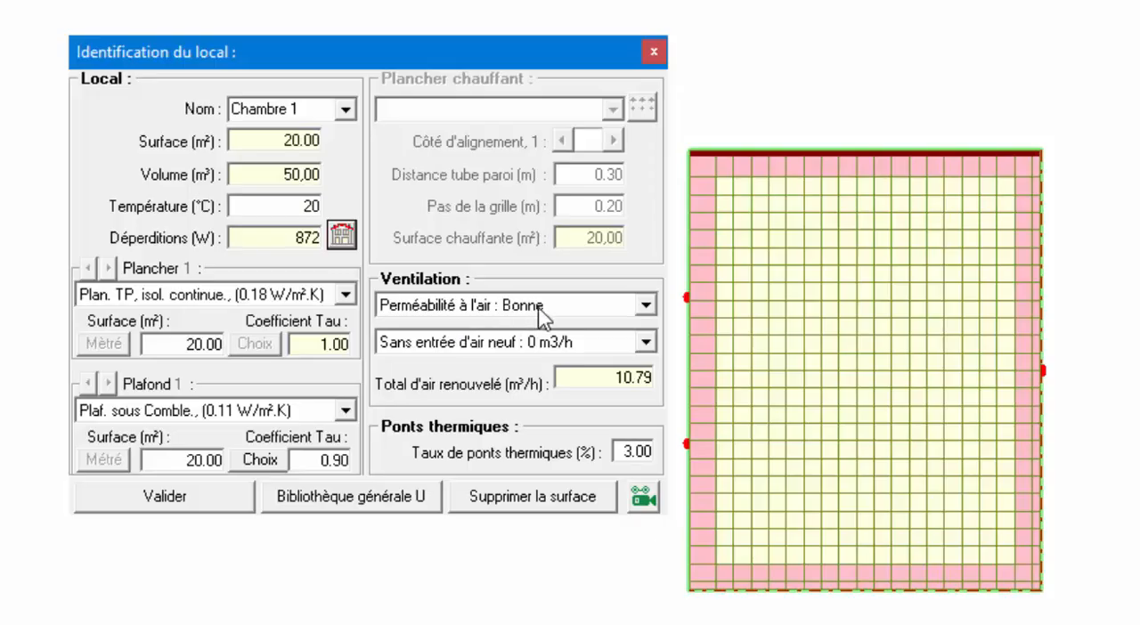
Keep the air permeability at Bonne, set the ventilation to simple flux 30 m3/h, and validate the room.
{"action": "left_click", "coordinate": [645, 305]}
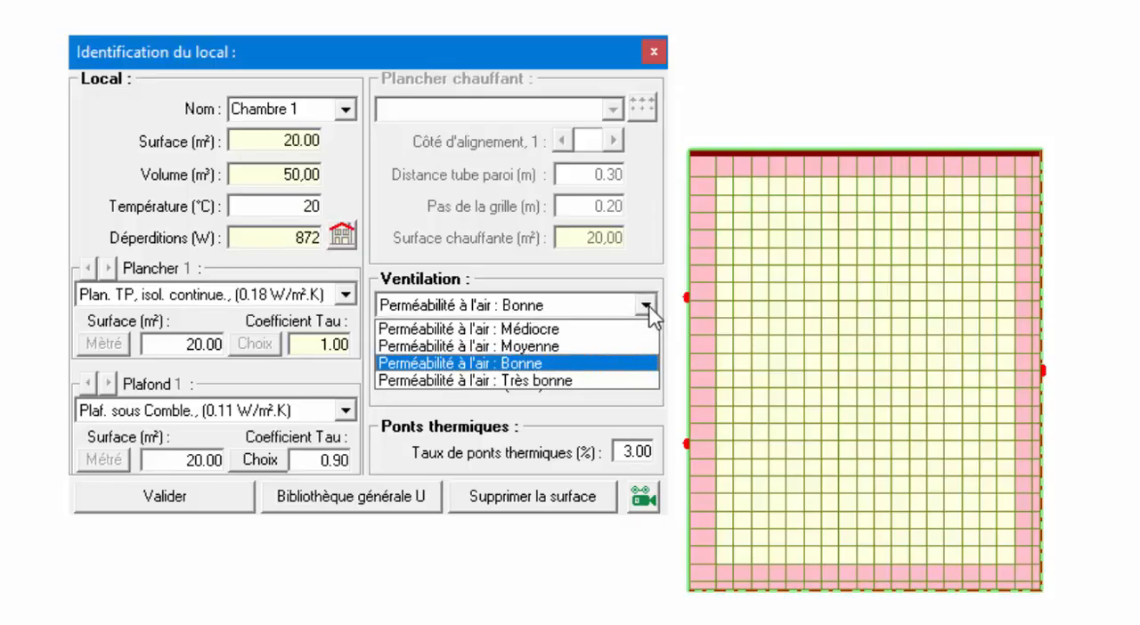
{"action": "left_click", "coordinate": [648, 305]}
{"action": "left_click", "coordinate": [645, 342]}
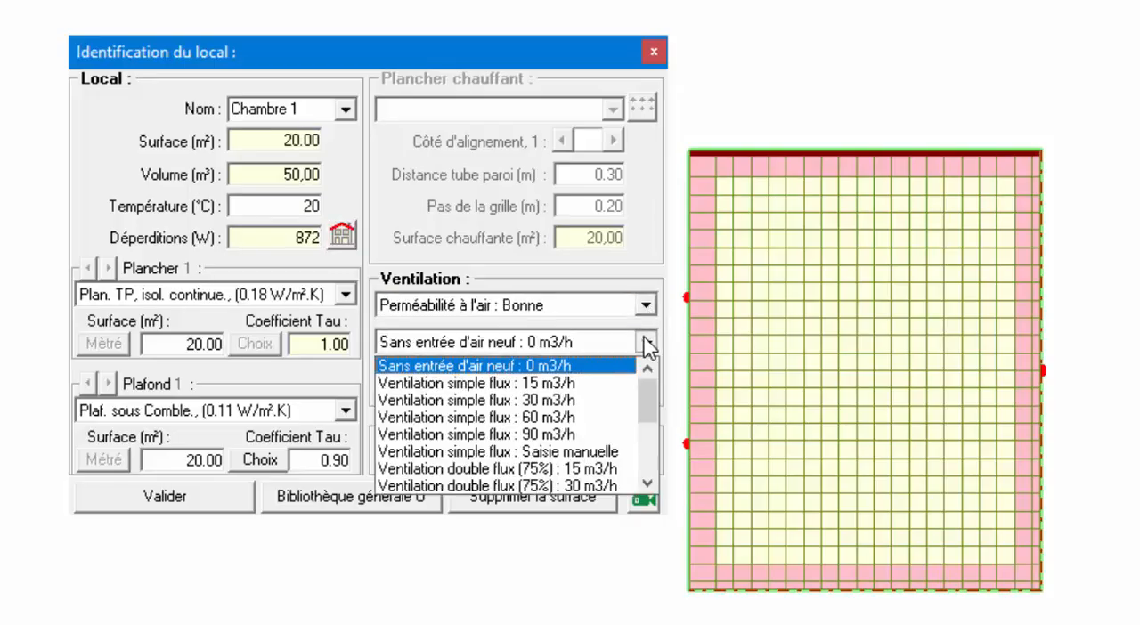
{"action": "left_click", "coordinate": [562, 402]}
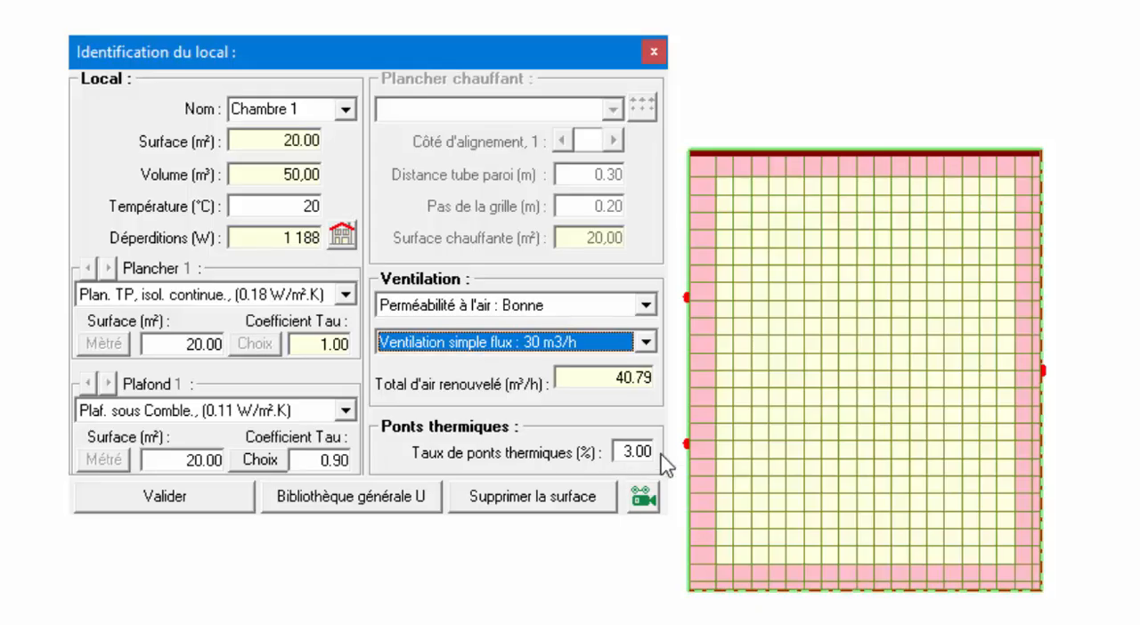
{"action": "left_click", "coordinate": [166, 497]}
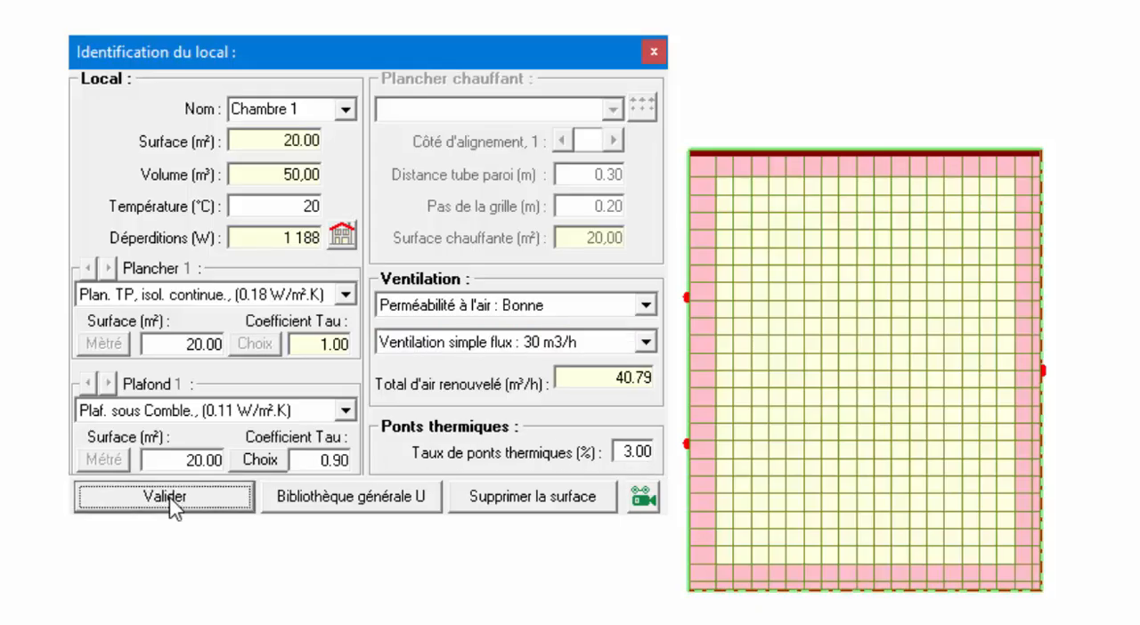
{"action": "left_click", "coordinate": [611, 258]}
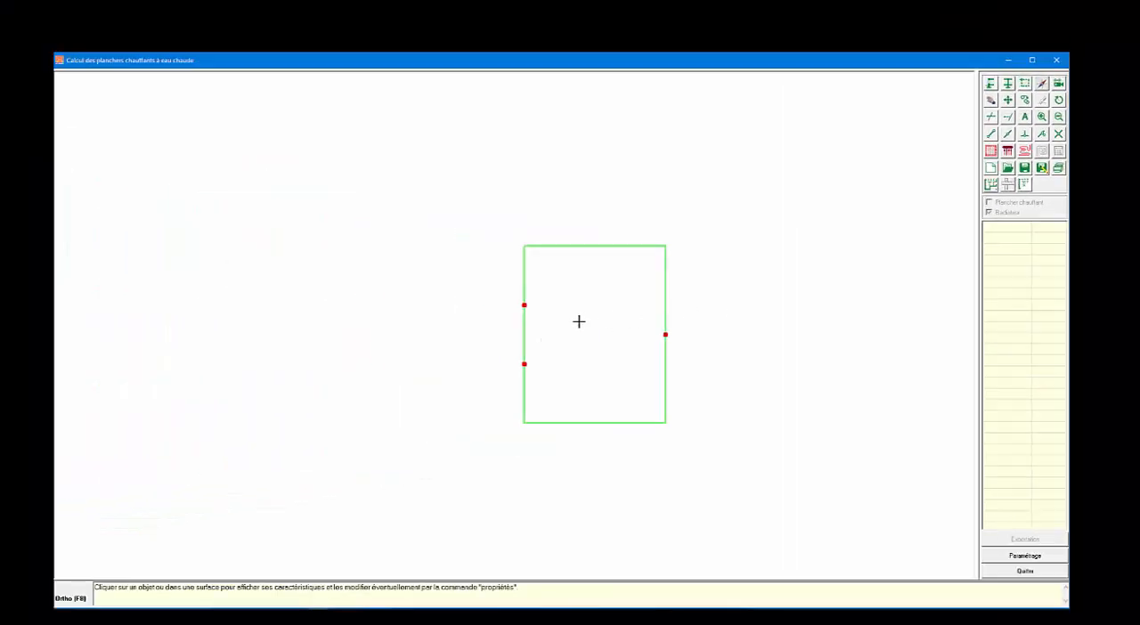
Review the properties of the 5 m wall with two openings and the identification settings of the Chambre 1 surface.
{"action": "left_click", "coordinate": [579, 322]}
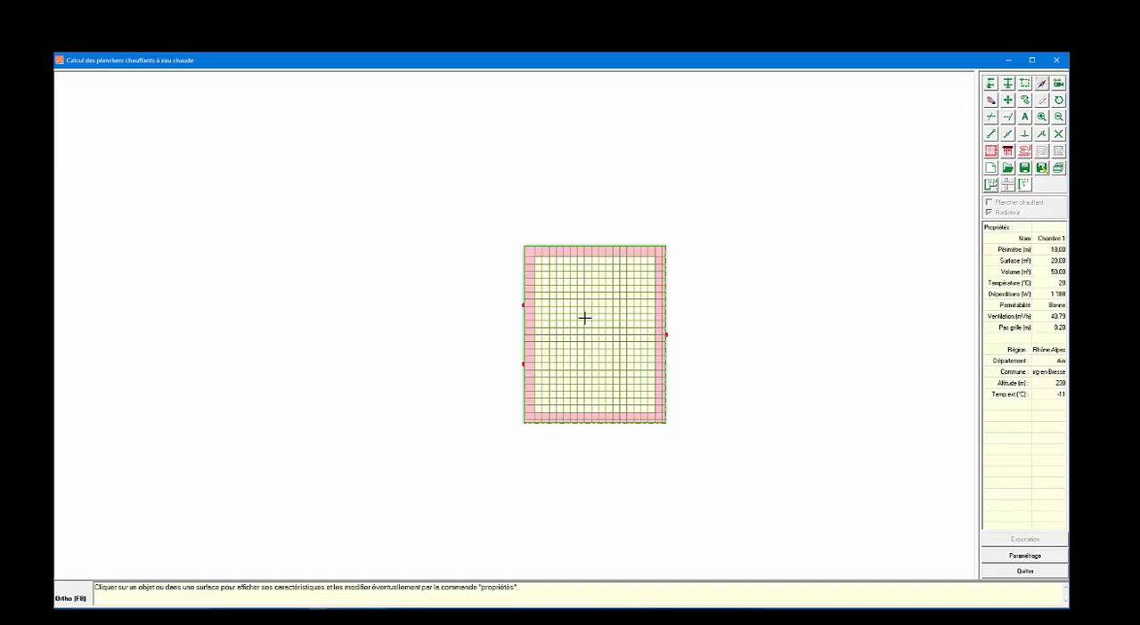
{"action": "left_click", "coordinate": [524, 319]}
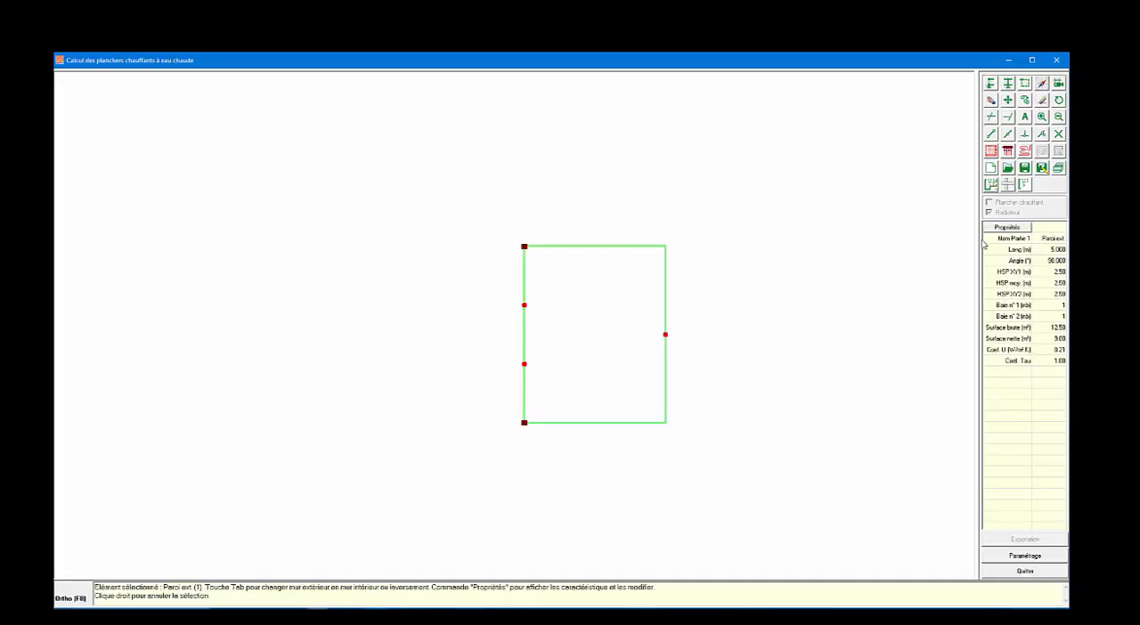
{"action": "left_click", "coordinate": [1005, 228]}
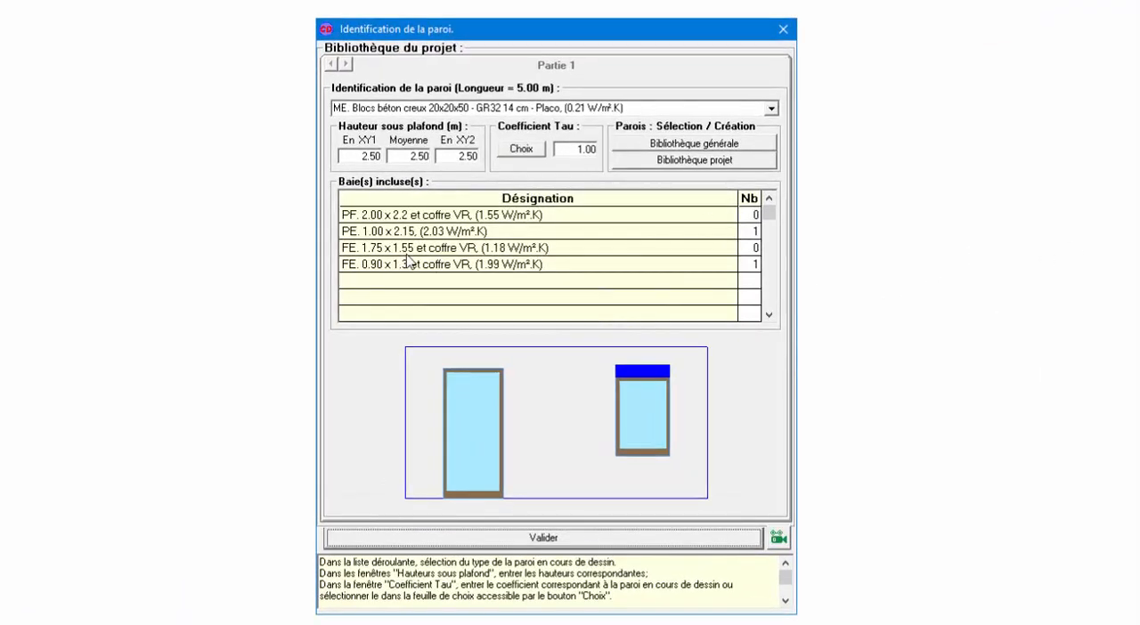
{"action": "left_click", "coordinate": [552, 537]}
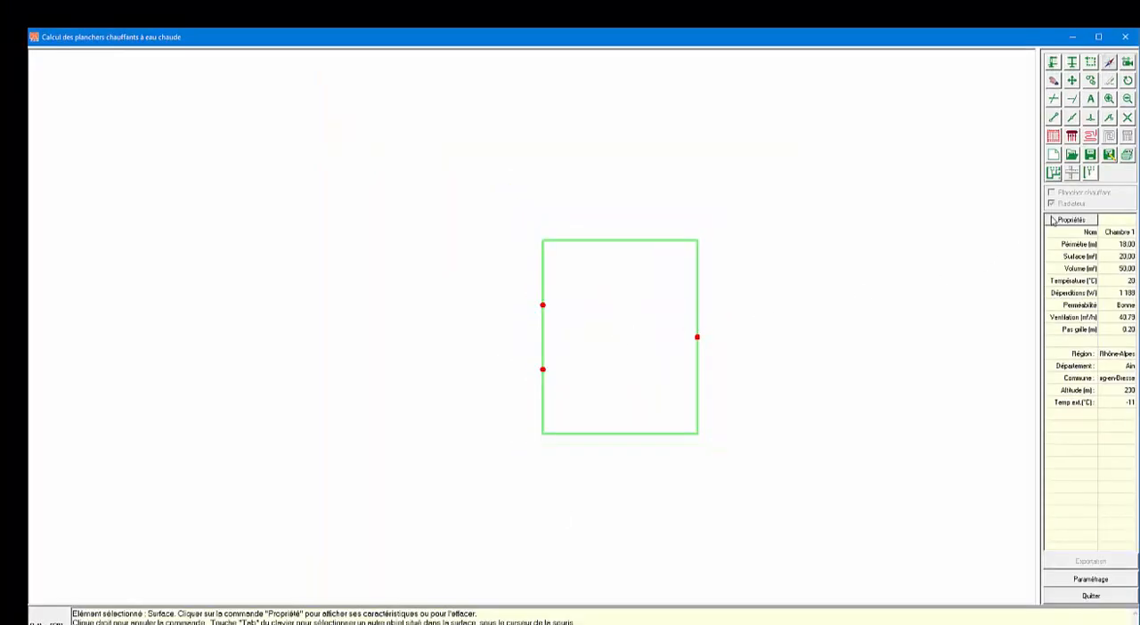
{"action": "left_click", "coordinate": [1052, 221]}
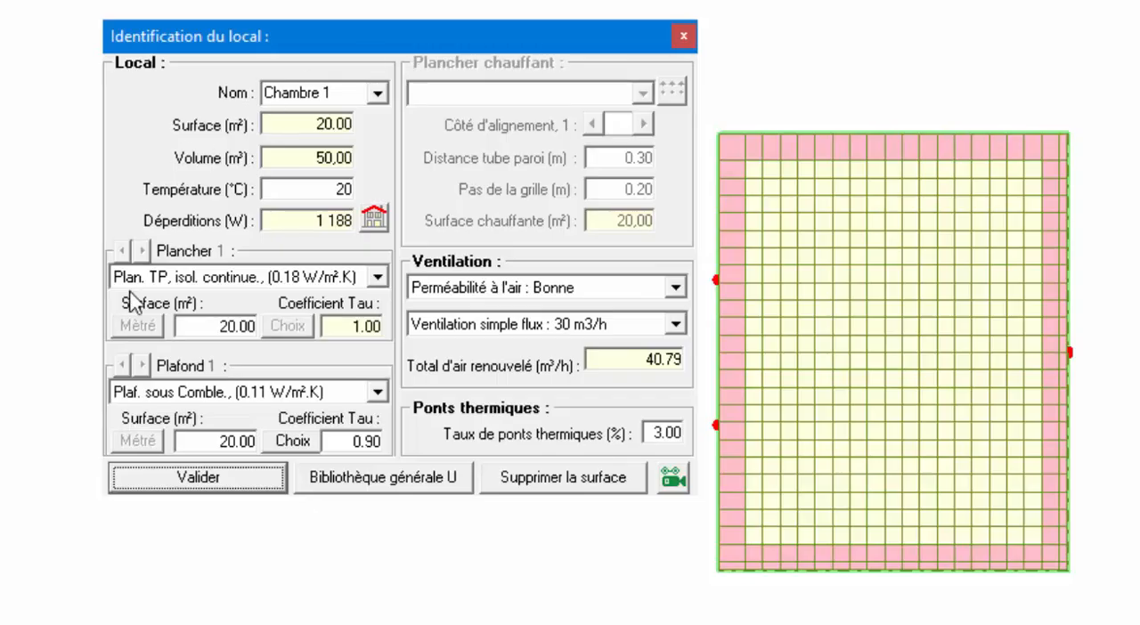
{"action": "left_click", "coordinate": [236, 481]}
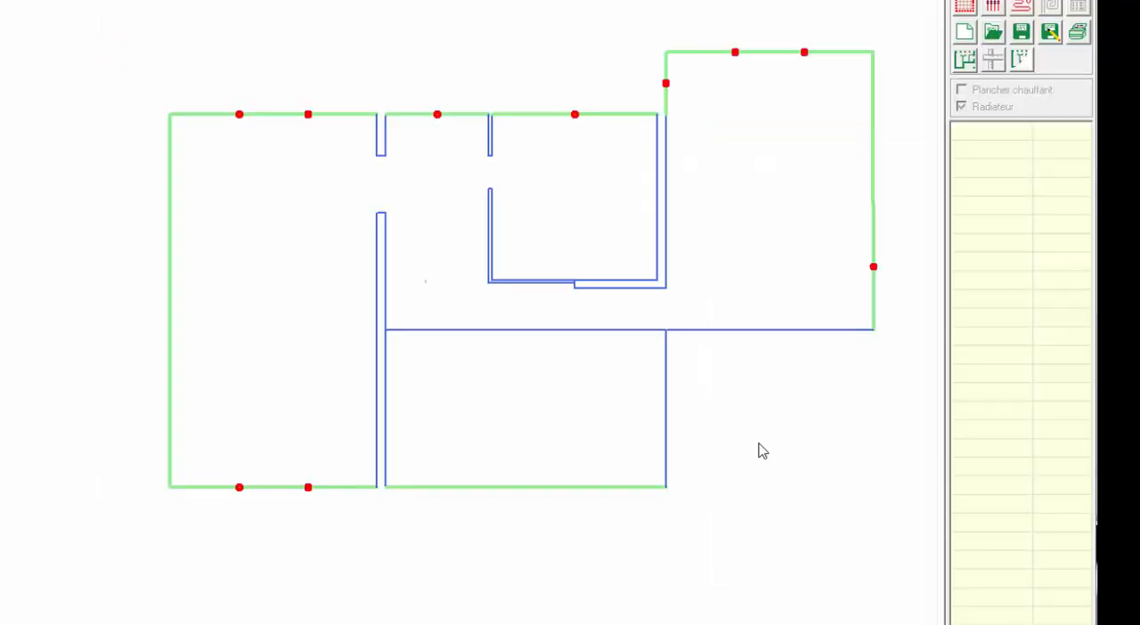
Examine the thermal properties of each room in the multi-room plan, including Bureau 1, Bureau 2, Hall, Dégagement, Séjour and Salon.
{"action": "left_click", "coordinate": [788, 227]}
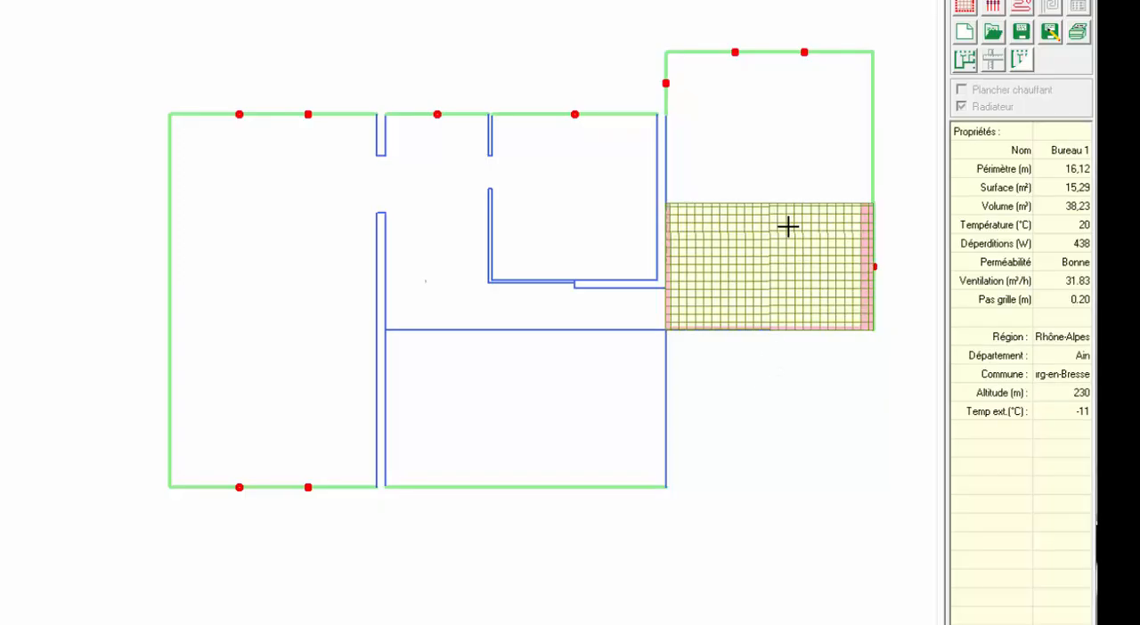
{"action": "left_click", "coordinate": [795, 111]}
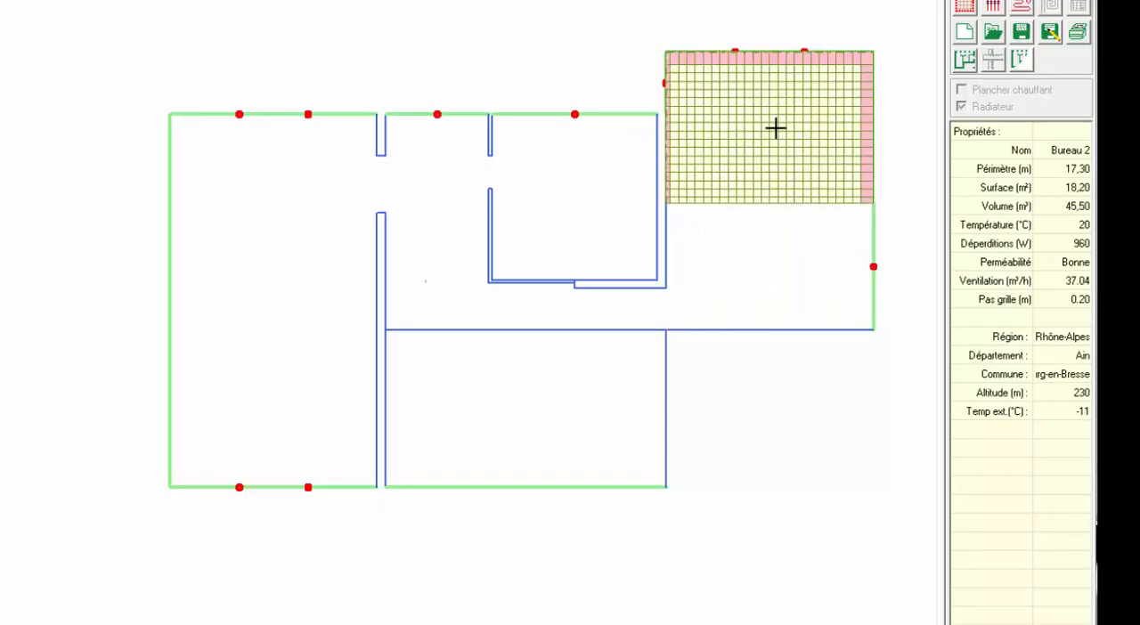
{"action": "left_click", "coordinate": [590, 188]}
{"action": "left_click", "coordinate": [443, 191]}
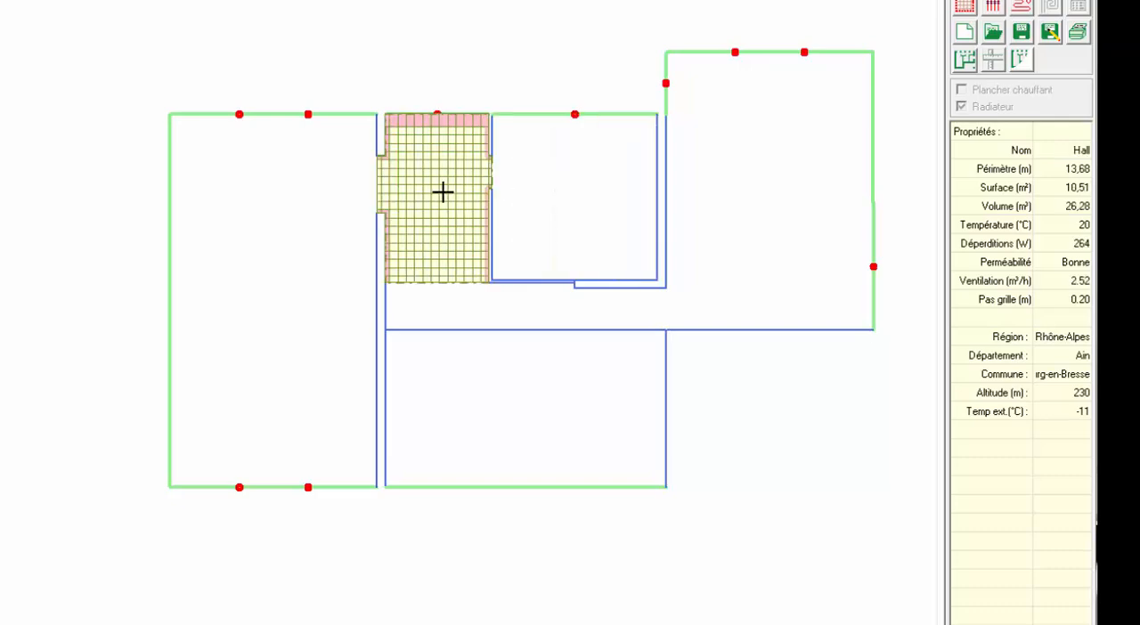
{"action": "left_click", "coordinate": [437, 303]}
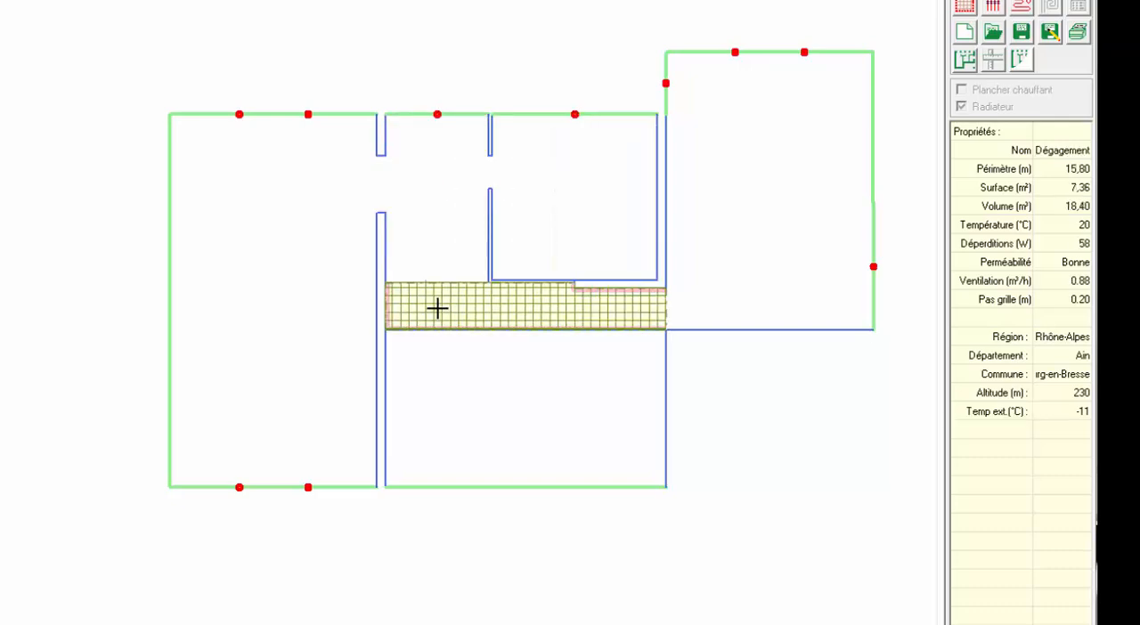
{"action": "left_click", "coordinate": [307, 216]}
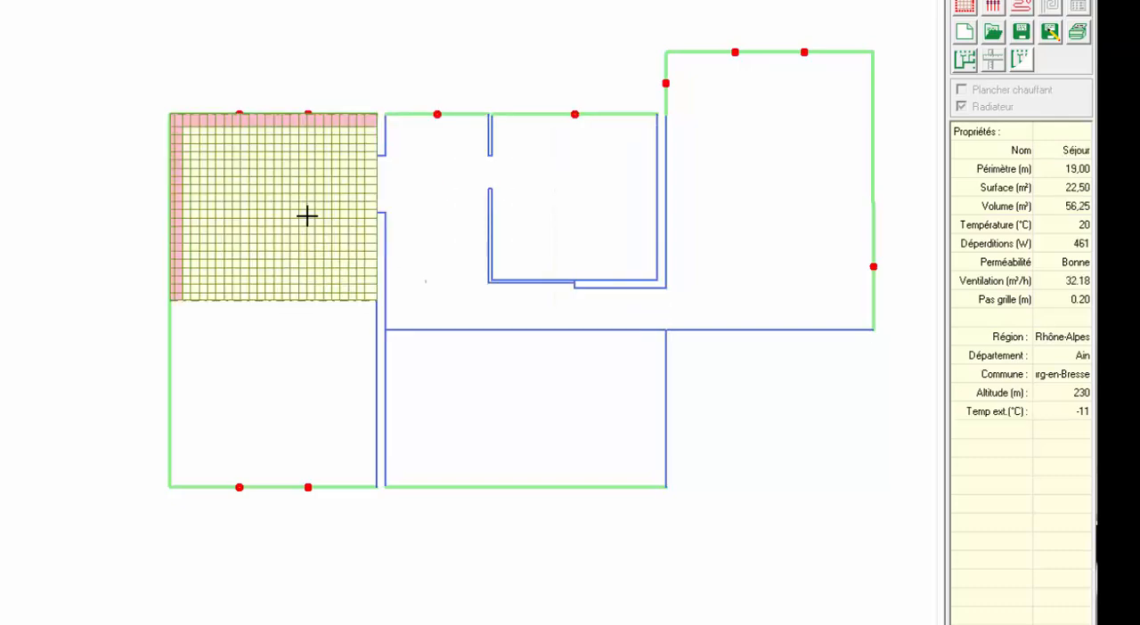
{"action": "left_click", "coordinate": [291, 388]}
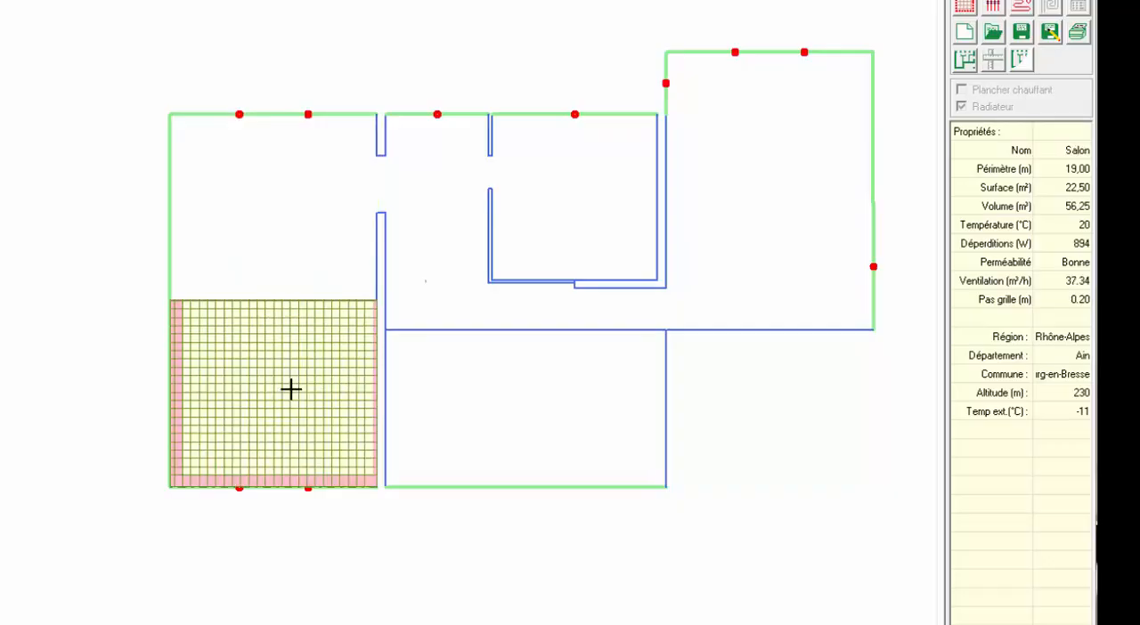
{"action": "left_click", "coordinate": [469, 180]}
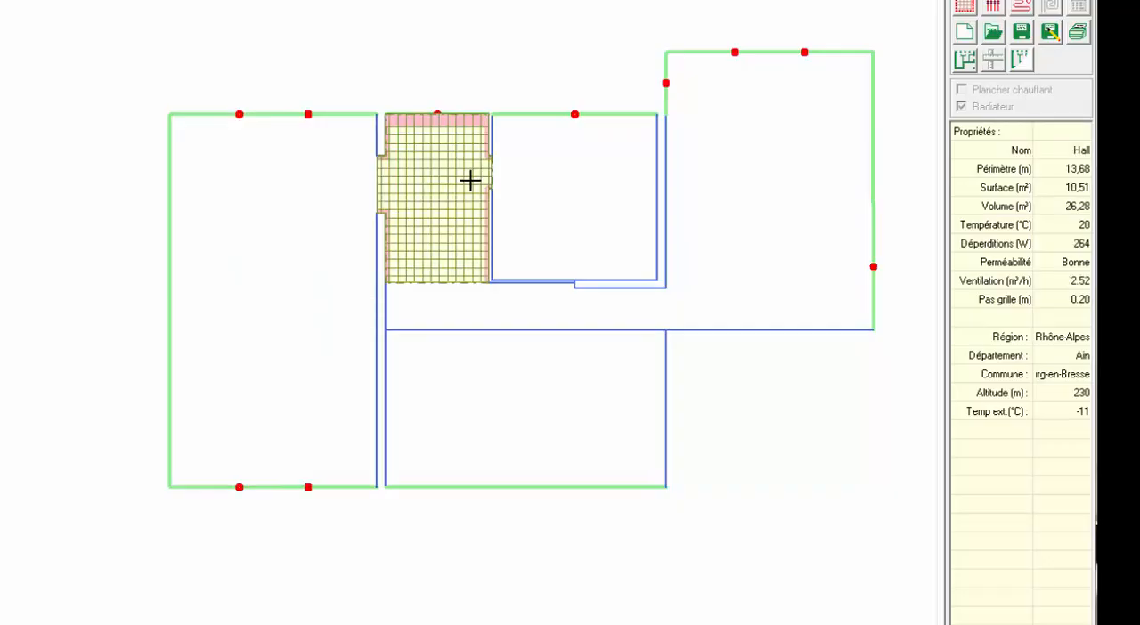